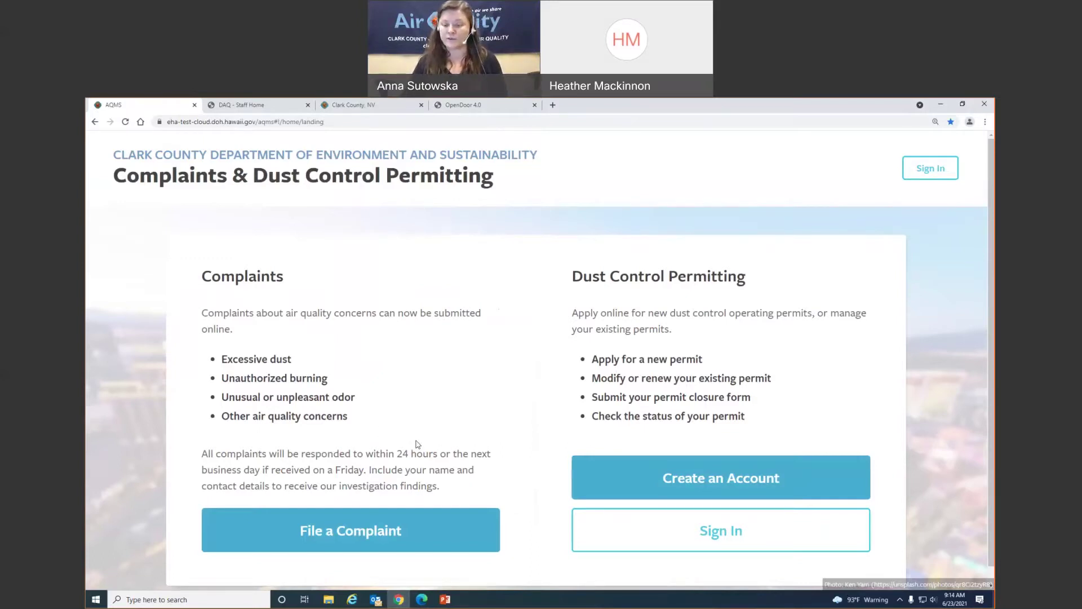
Preview the new-account registration form, then sign in with the saved username and its password
left_click(750, 476)
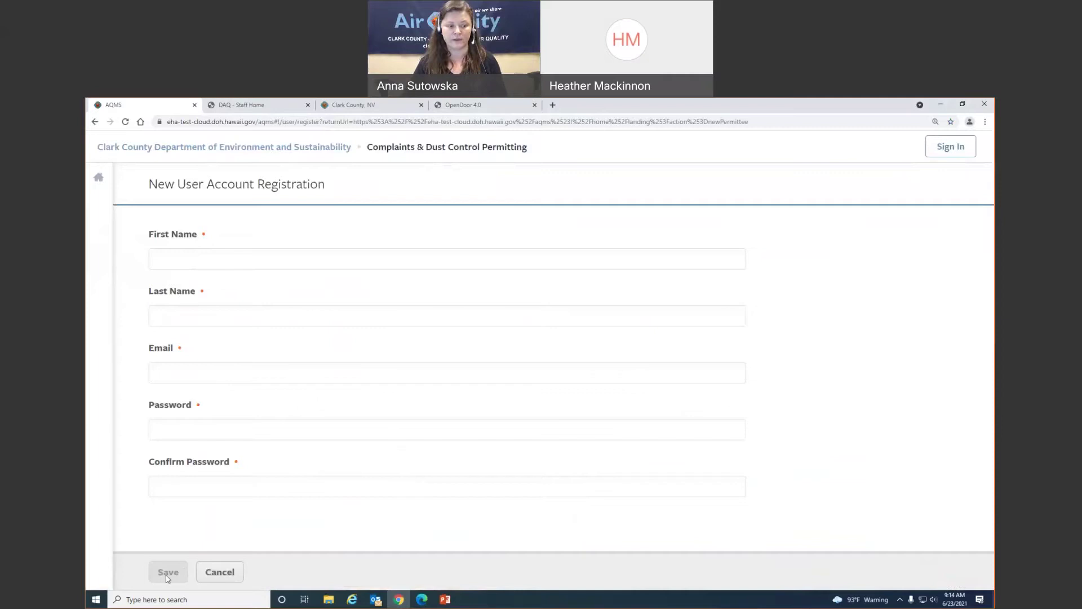
left_click(220, 572)
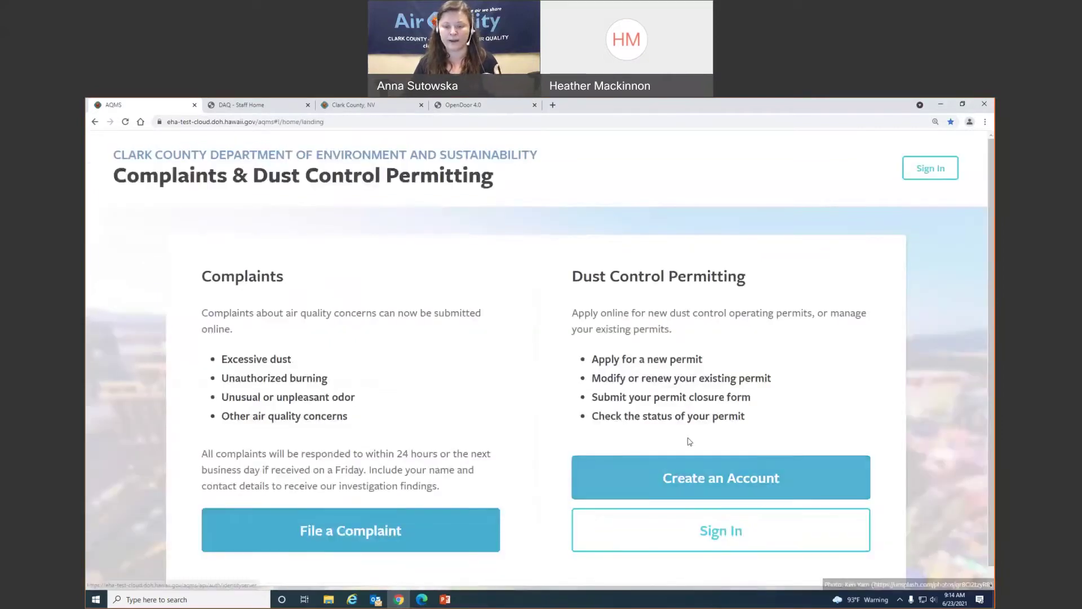
left_click(742, 534)
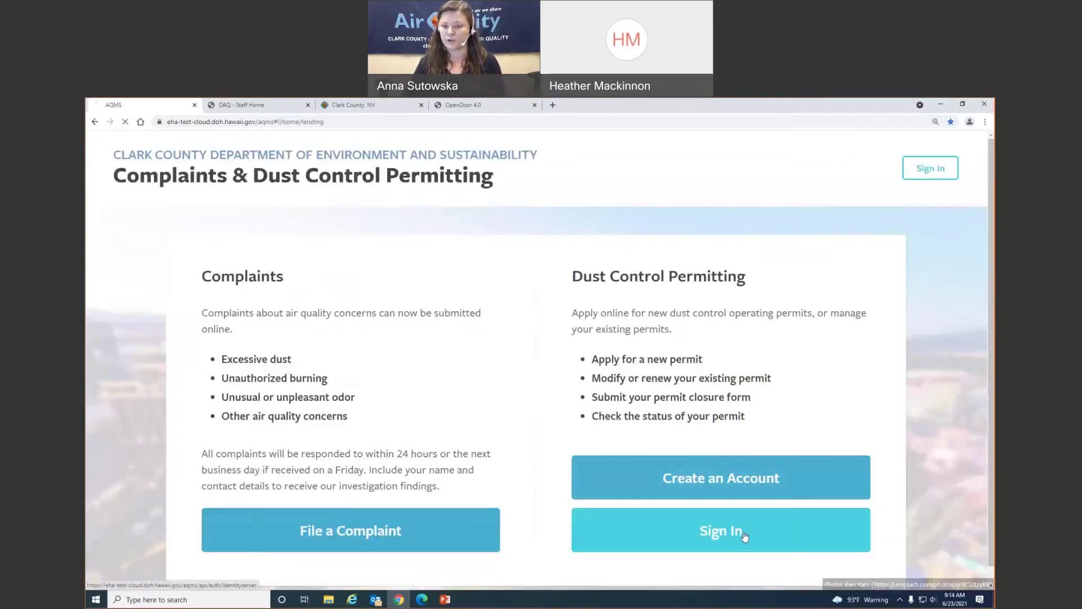
left_click(389, 356)
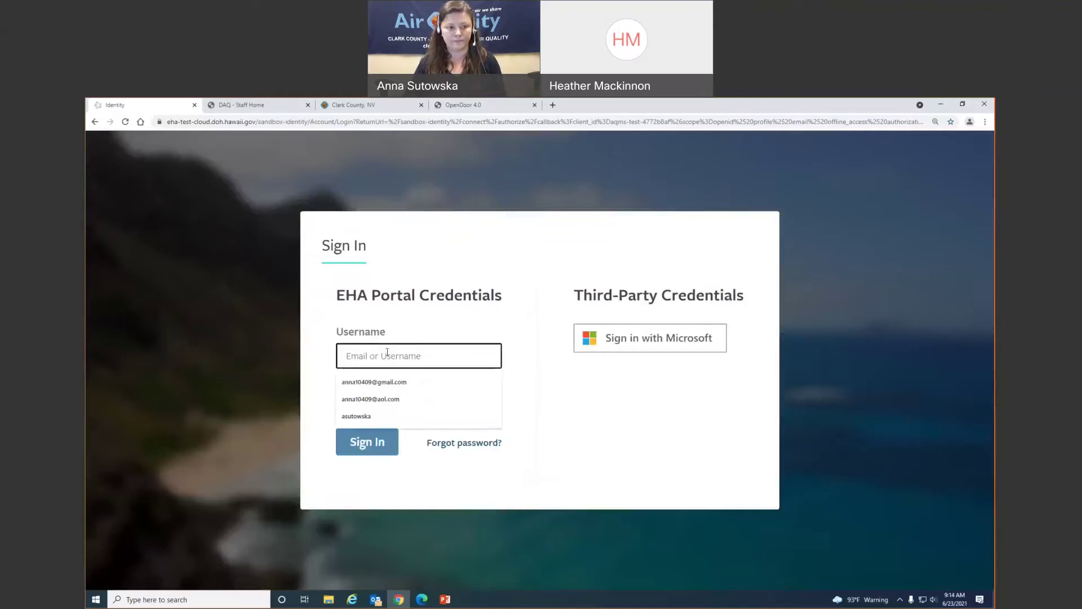
left_click(397, 400)
left_click(397, 409)
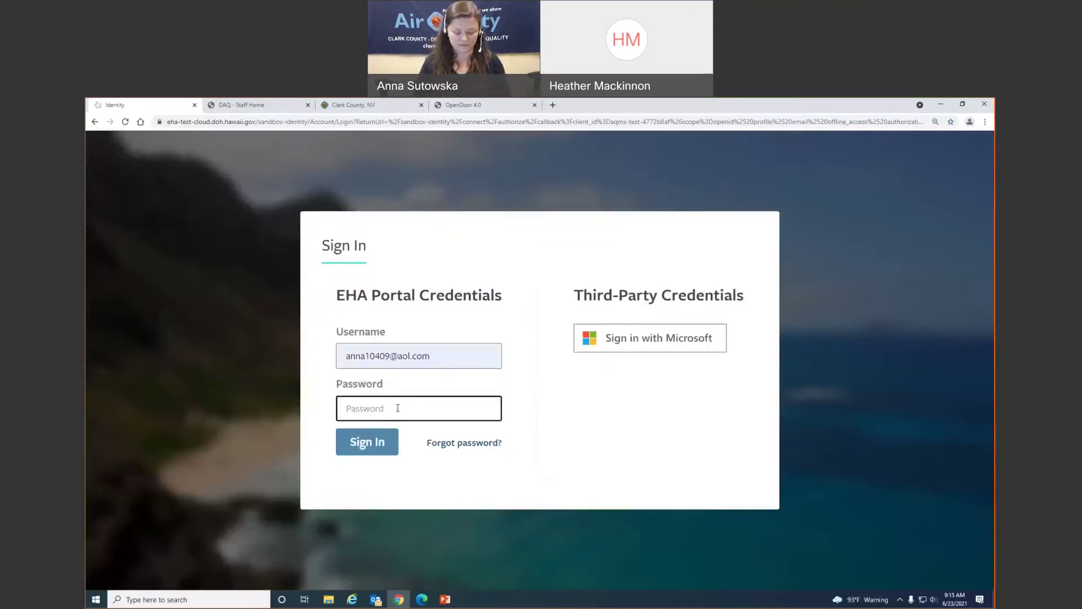
type("•••••••••")
key("Return")
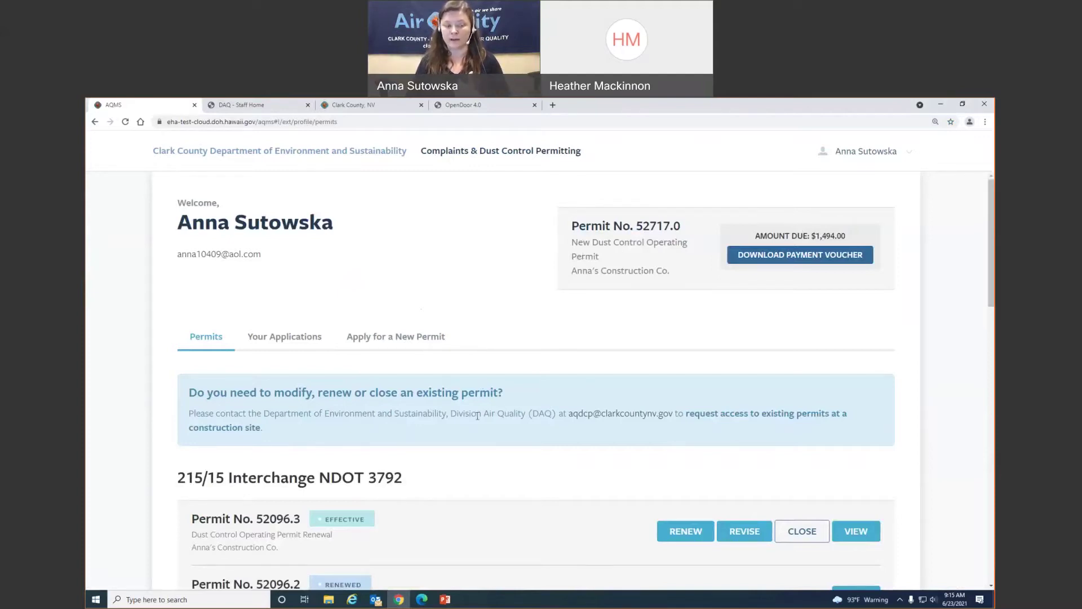
Scroll through the permit cards for sites like 4512 Quantana and 4556 Rita, then back to the top
scroll(371, 339, "down", 3)
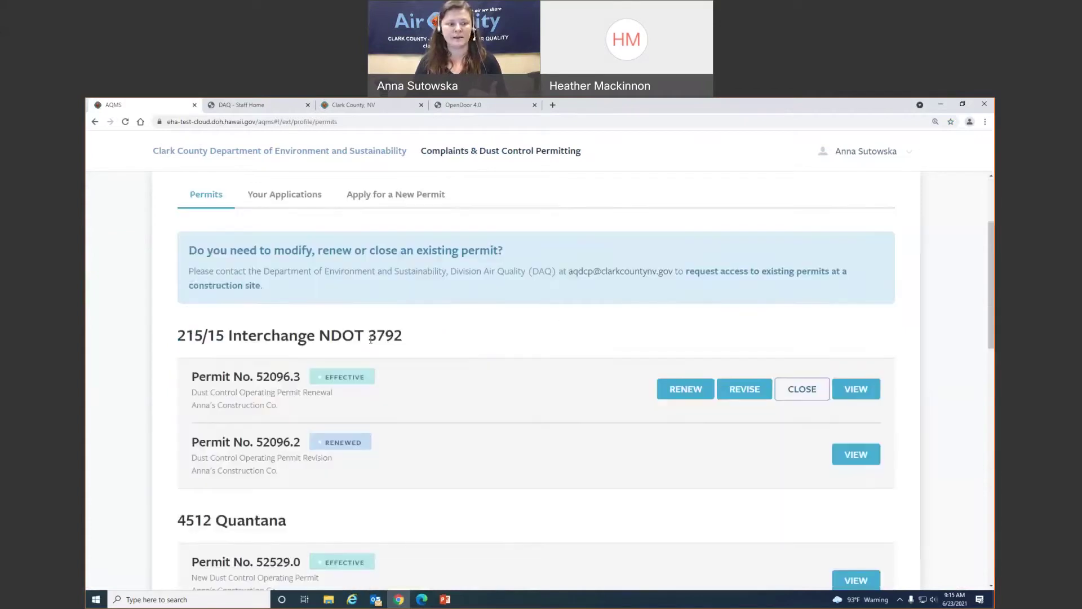
scroll(273, 443, "down", 4)
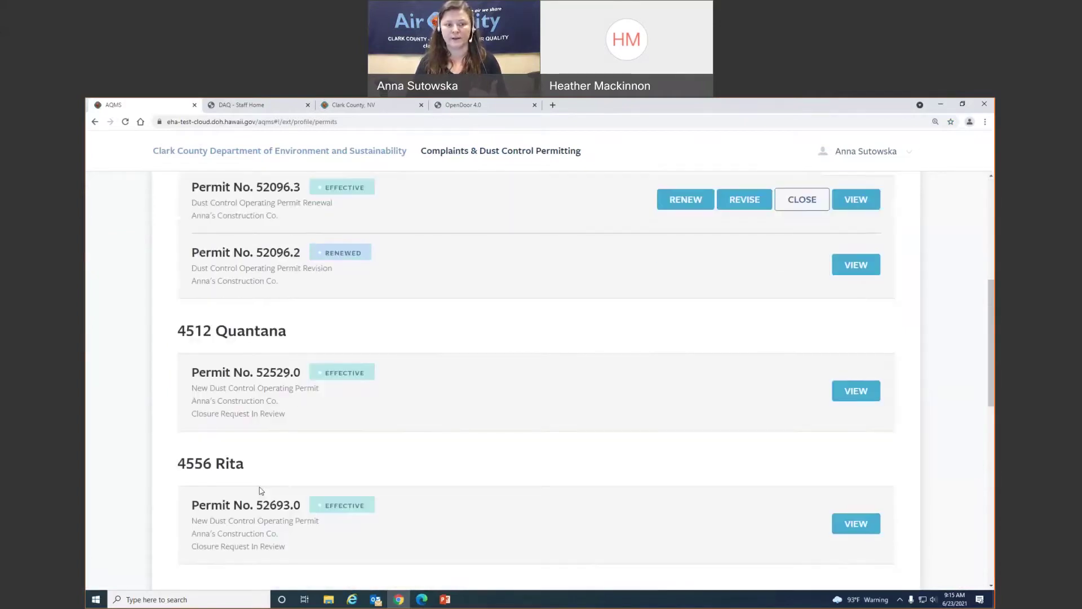
scroll(261, 490, "up", 7)
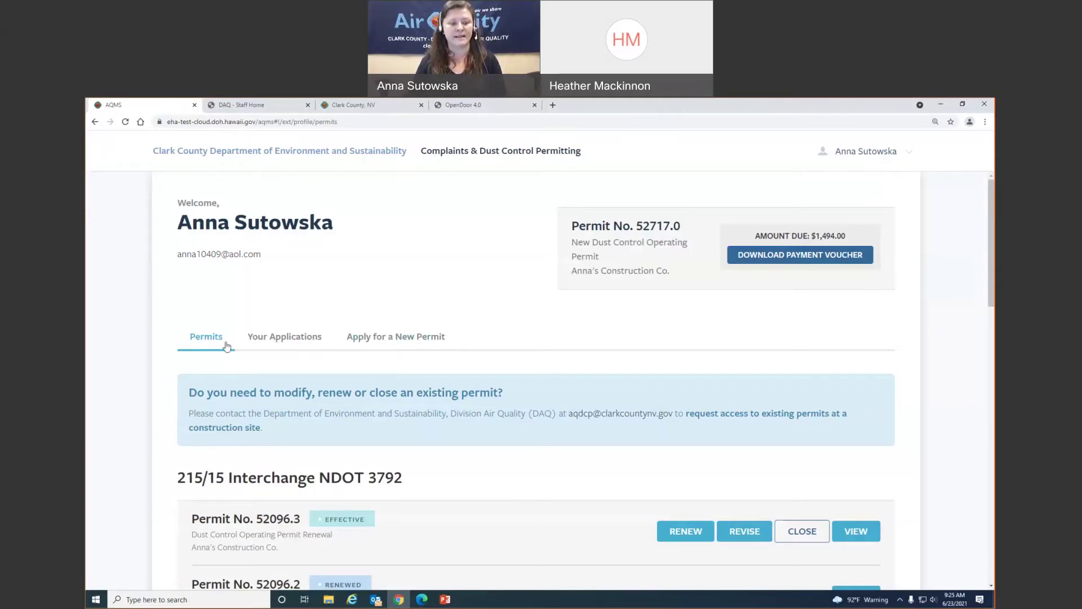
scroll(495, 395, "down", 5)
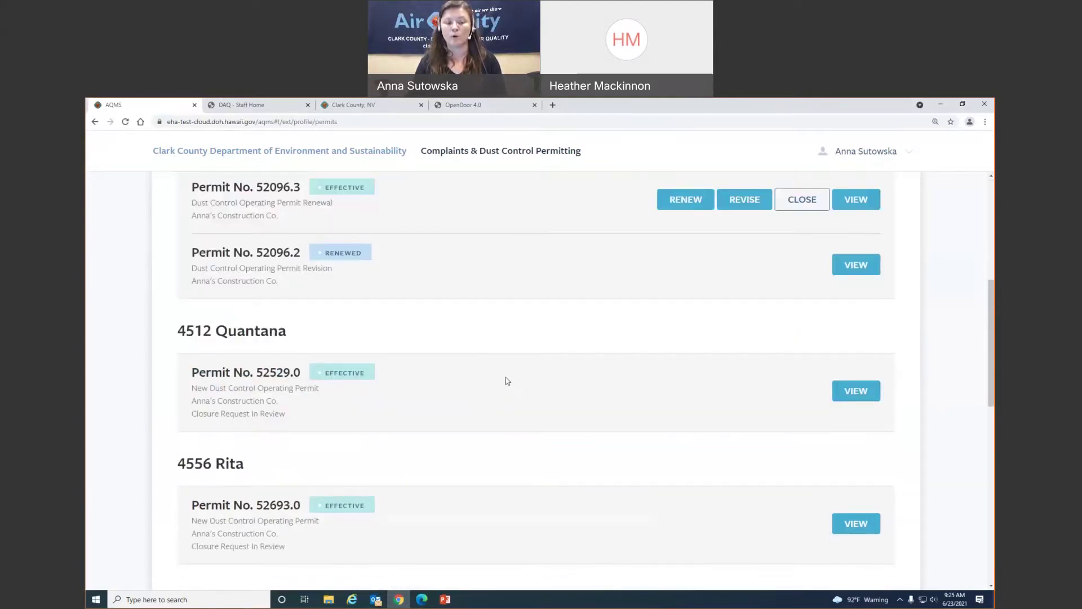
scroll(505, 382, "up", 5)
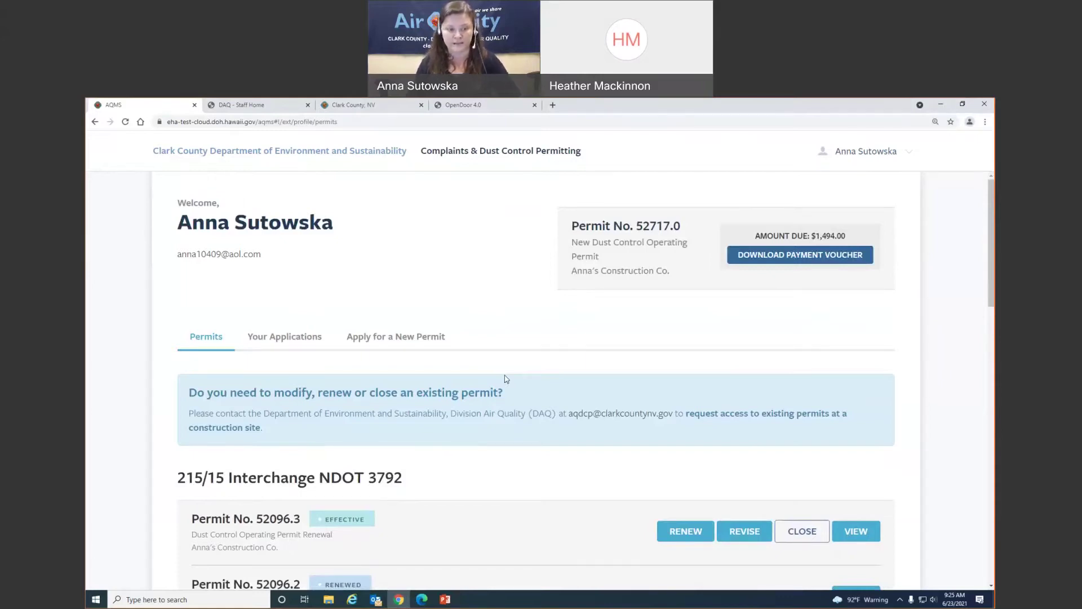
scroll(517, 437, "down", 2)
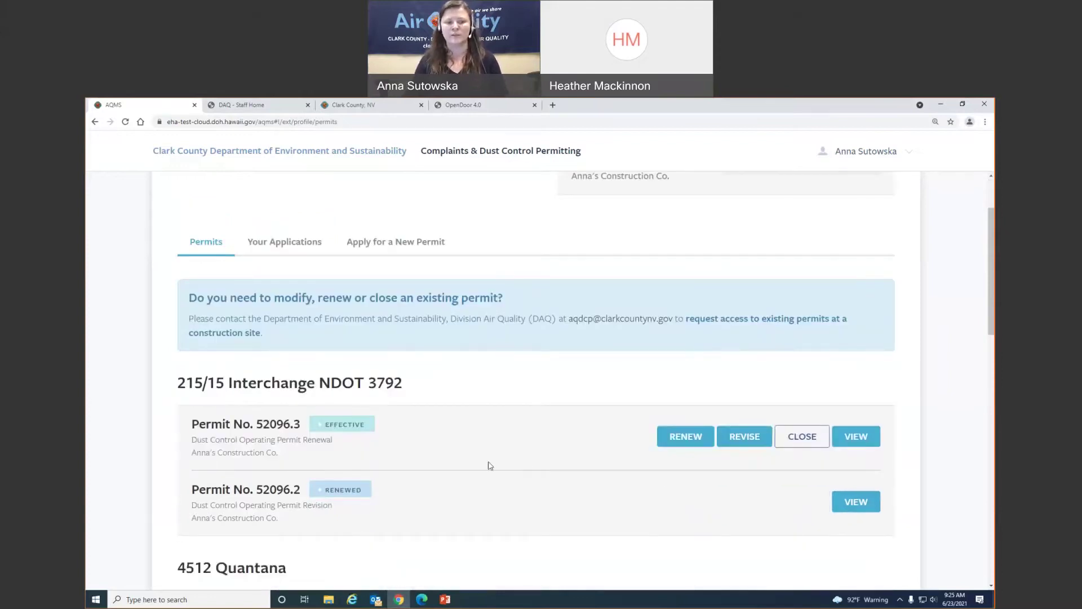
scroll(490, 466, "up", 2)
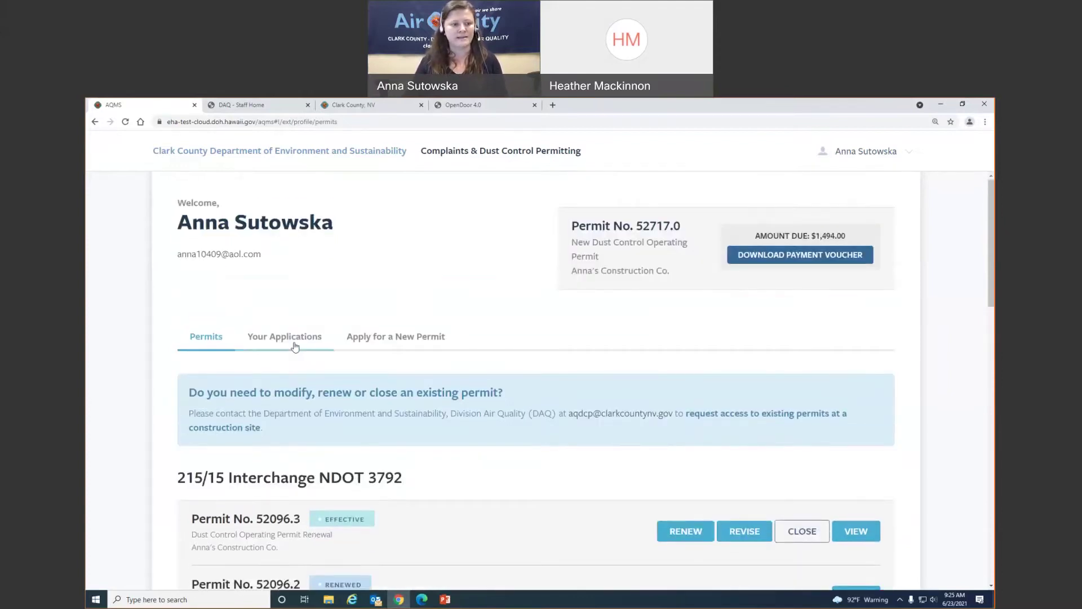
left_click(292, 340)
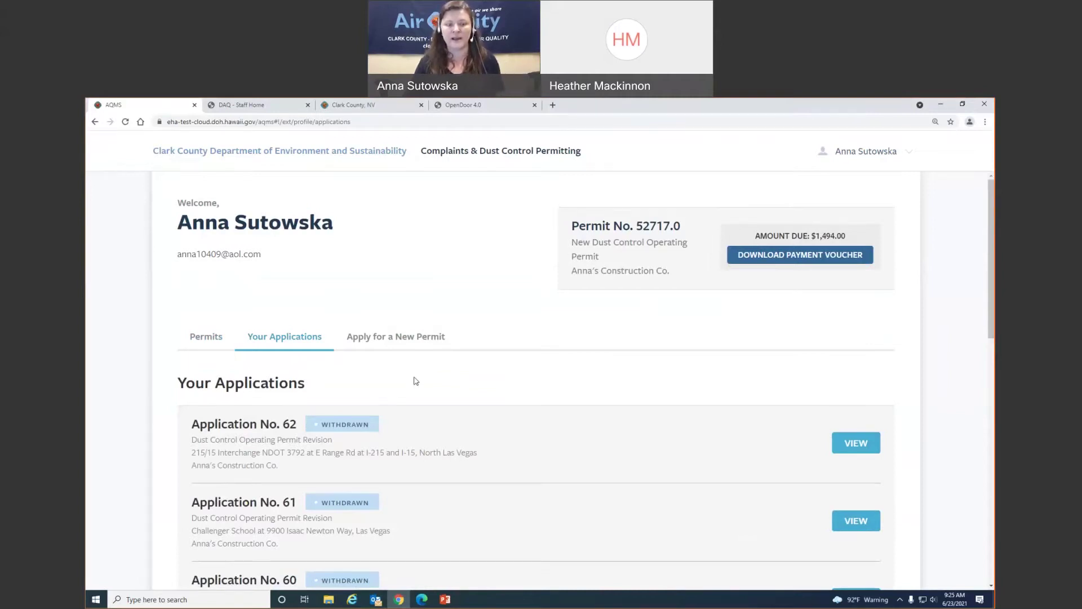
left_click(395, 339)
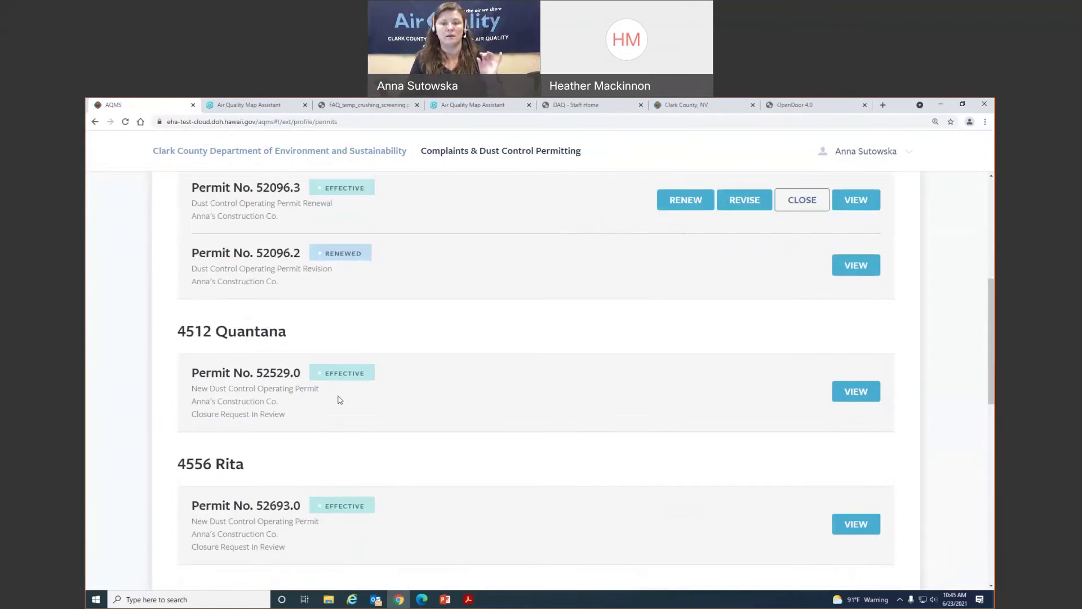
scroll(338, 398, "up", 5)
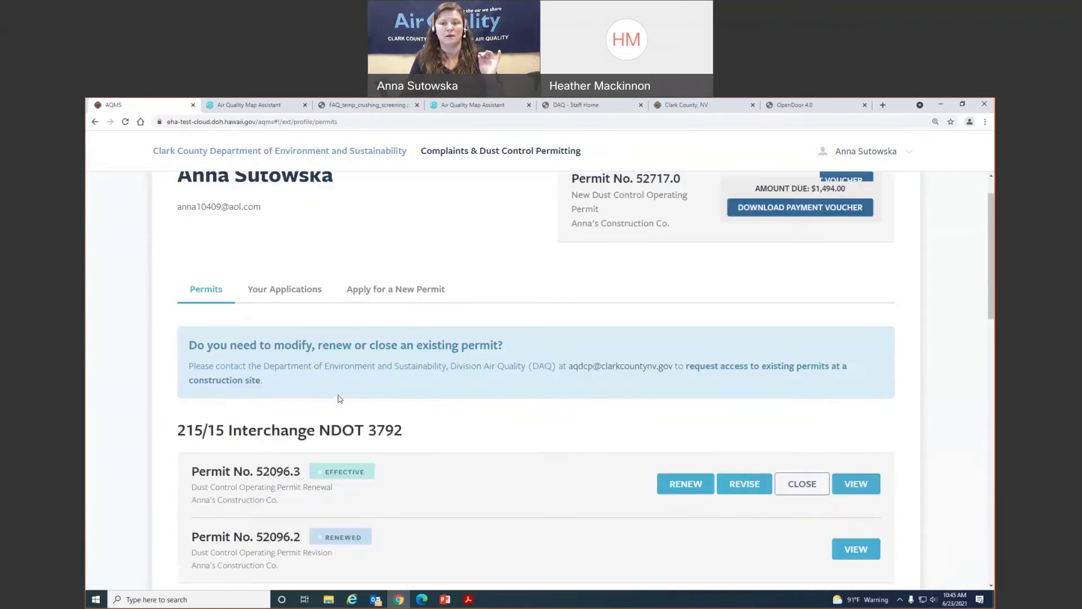
scroll(360, 386, "down", 2)
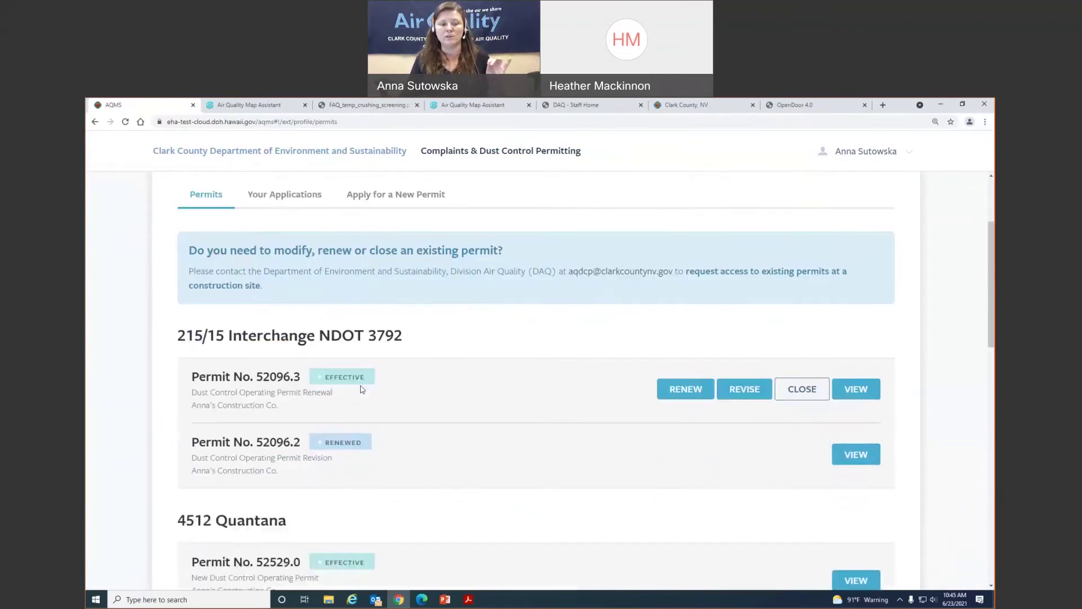
scroll(695, 425, "up", 3)
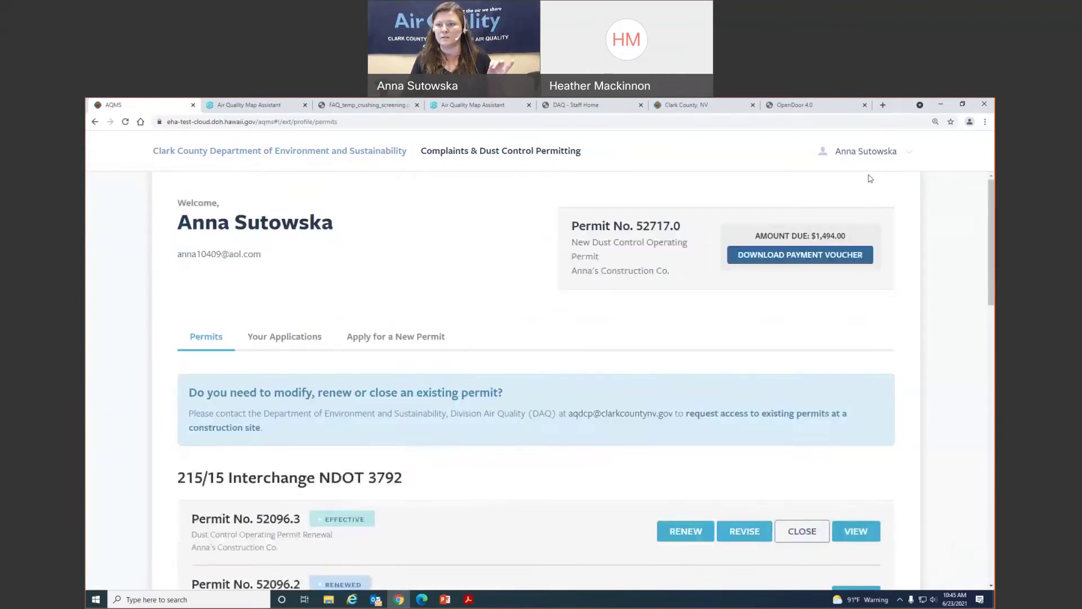
Sign out, then sign in again with the other saved username and its password
left_click(911, 151)
left_click(860, 214)
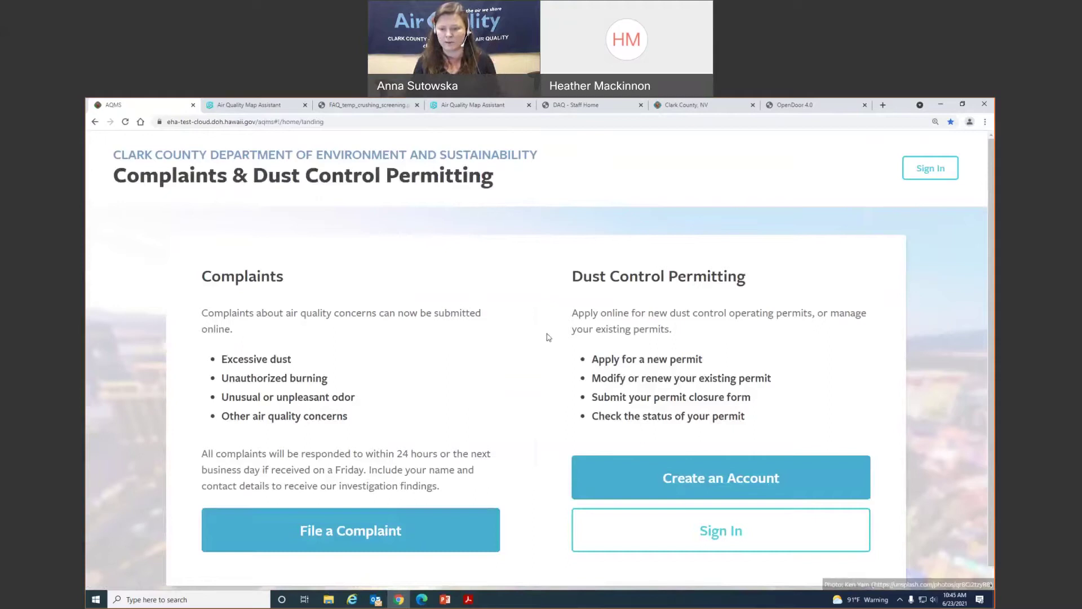
left_click(741, 525)
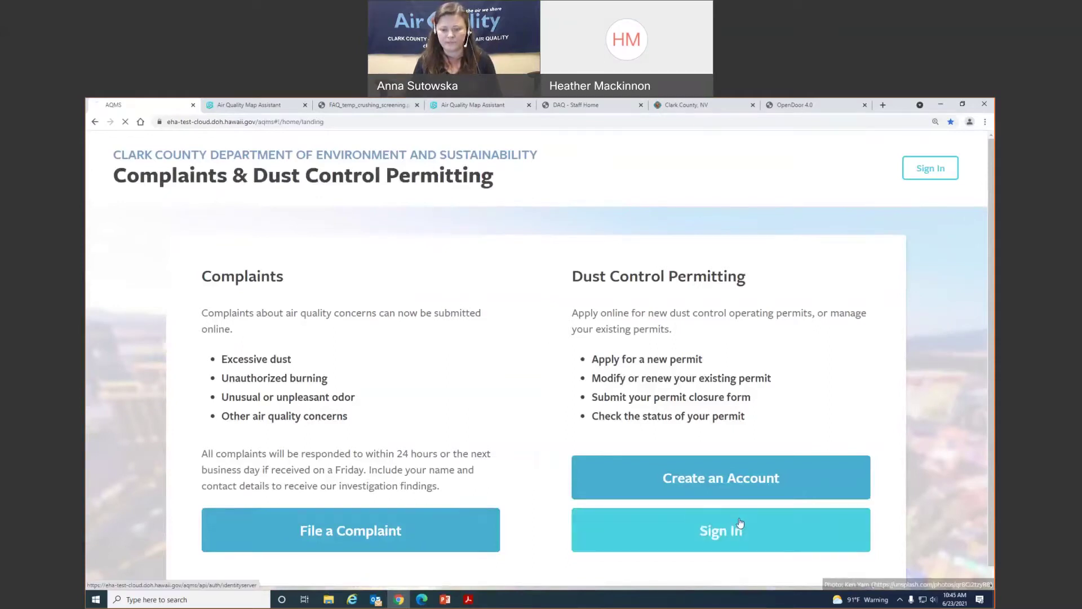
left_click(433, 359)
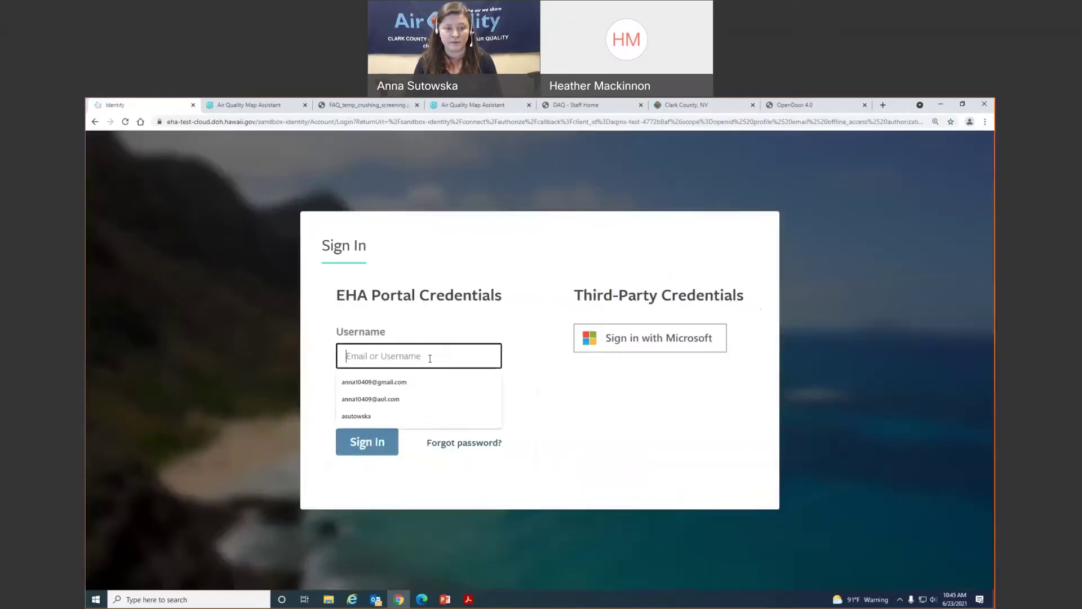
left_click(413, 382)
left_click(403, 405)
type("******")
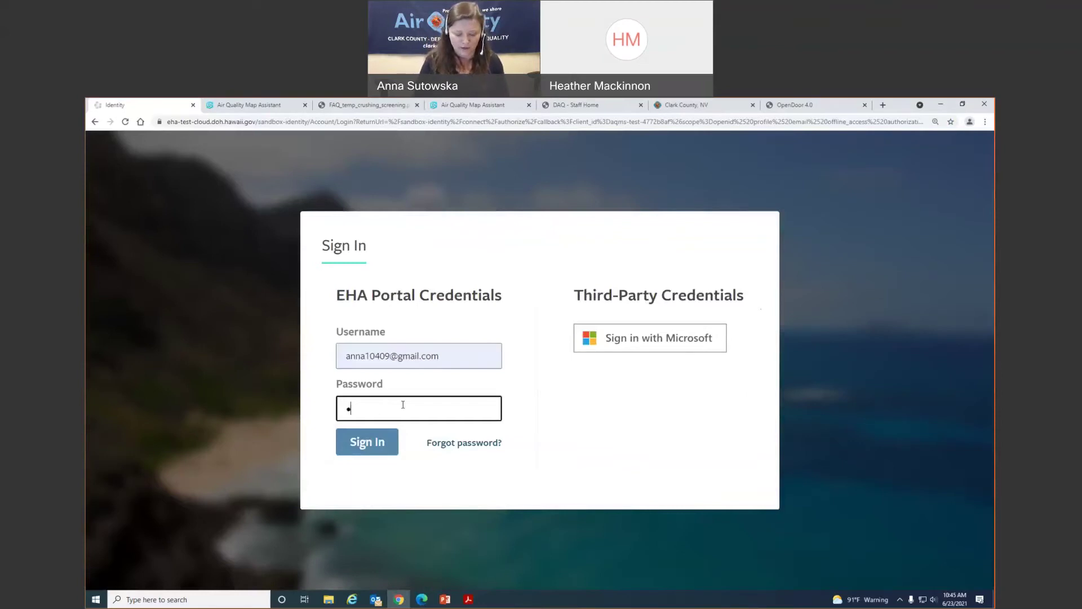
type("****")
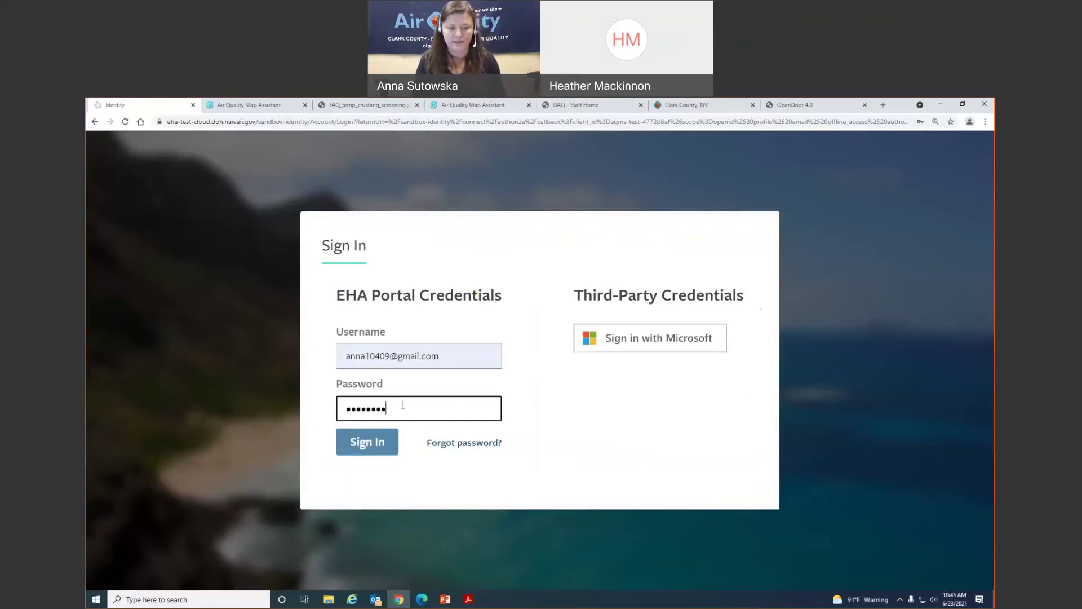
key("Return")
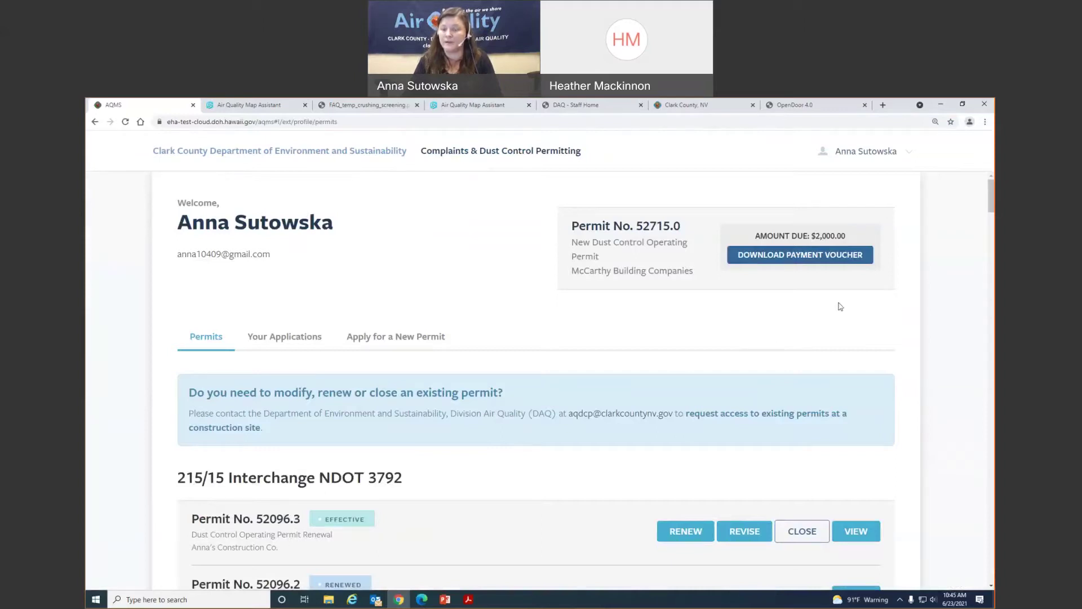
Download Permit 52715.0's payment voucher, dismiss the file access error, and open the downloaded .docx
left_click(809, 257)
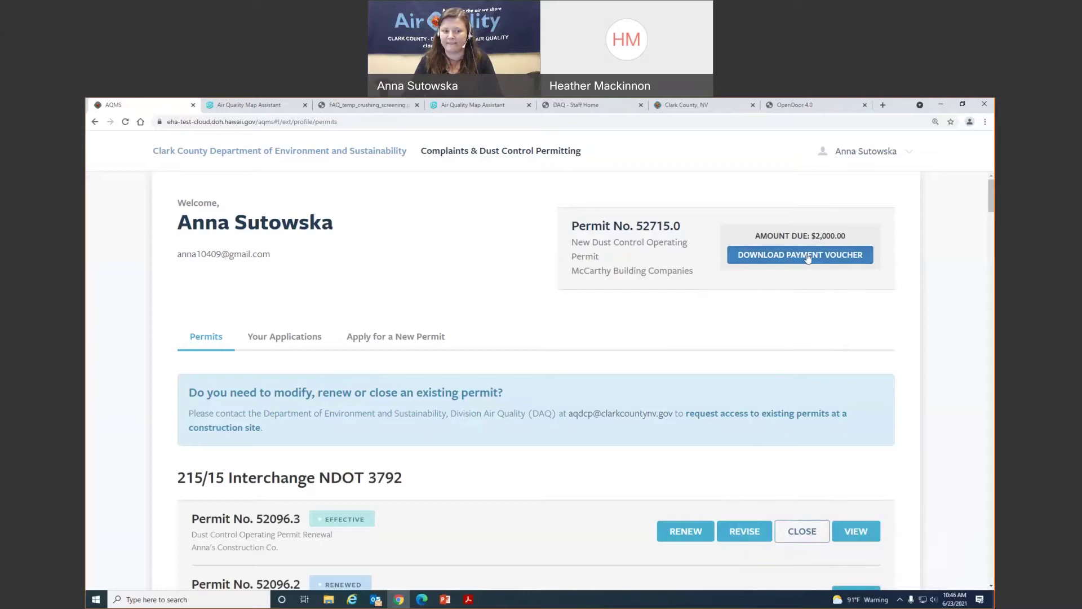
left_click(808, 256)
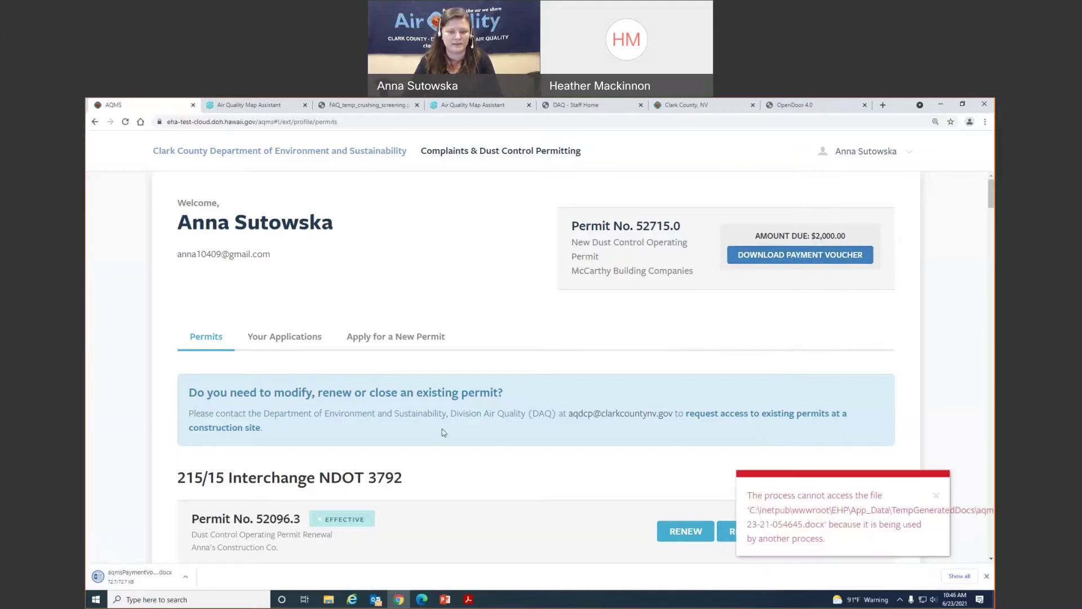
left_click(937, 497)
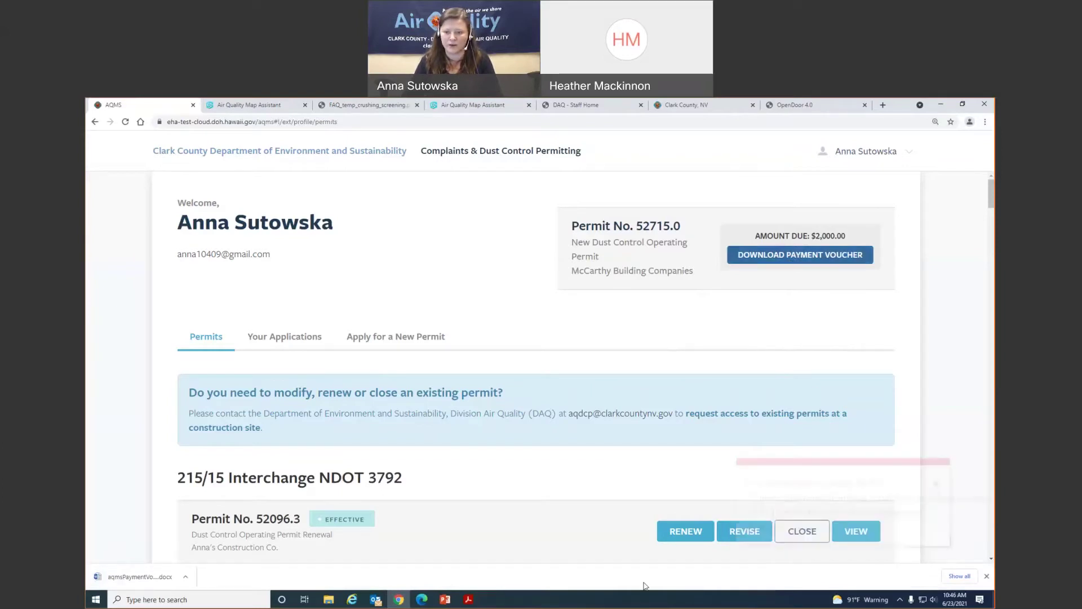
left_click(105, 577)
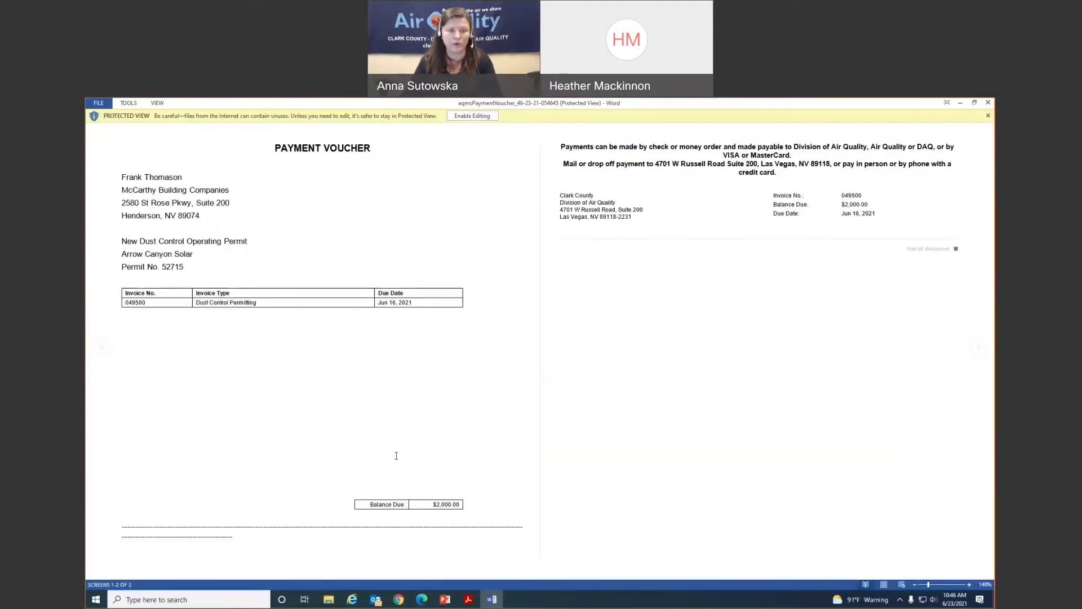
Enable editing on the protected voucher and zoom the page to 160%
left_click(463, 116)
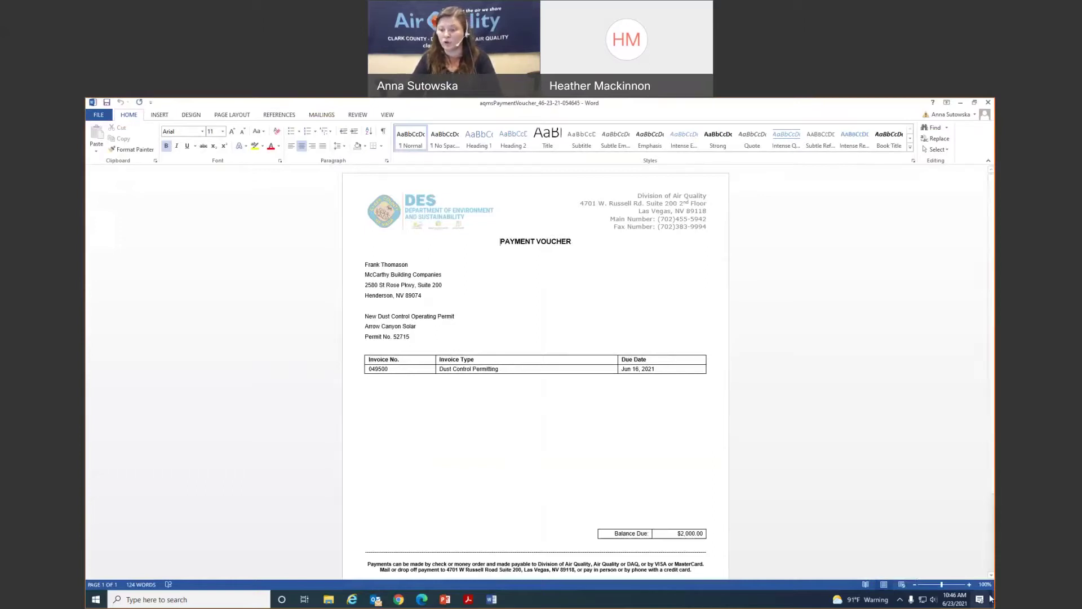
left_click(970, 585)
left_click(969, 584)
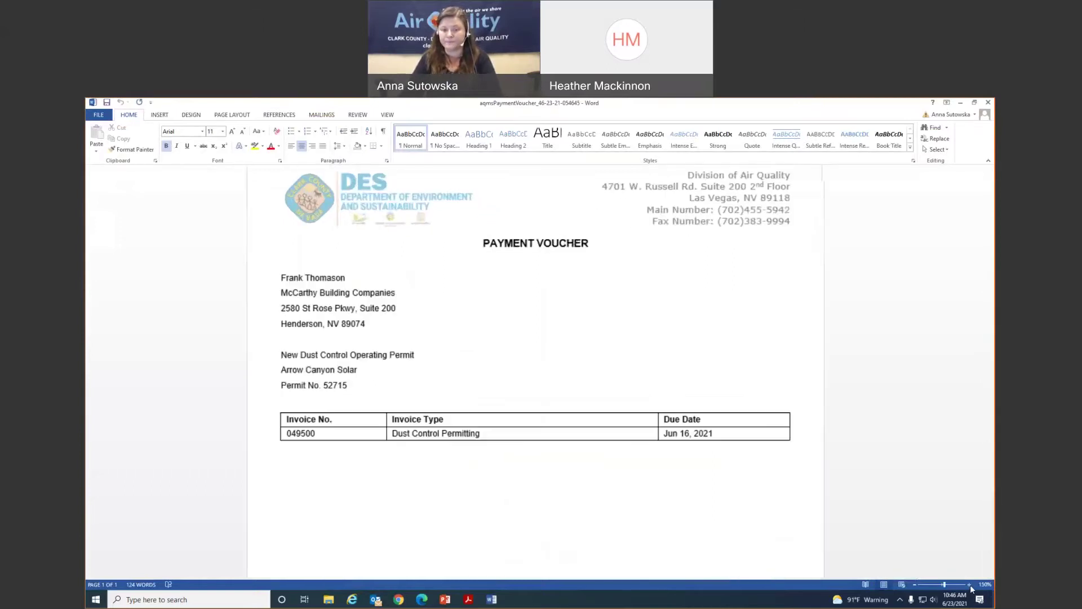
left_click(970, 584)
left_click(970, 585)
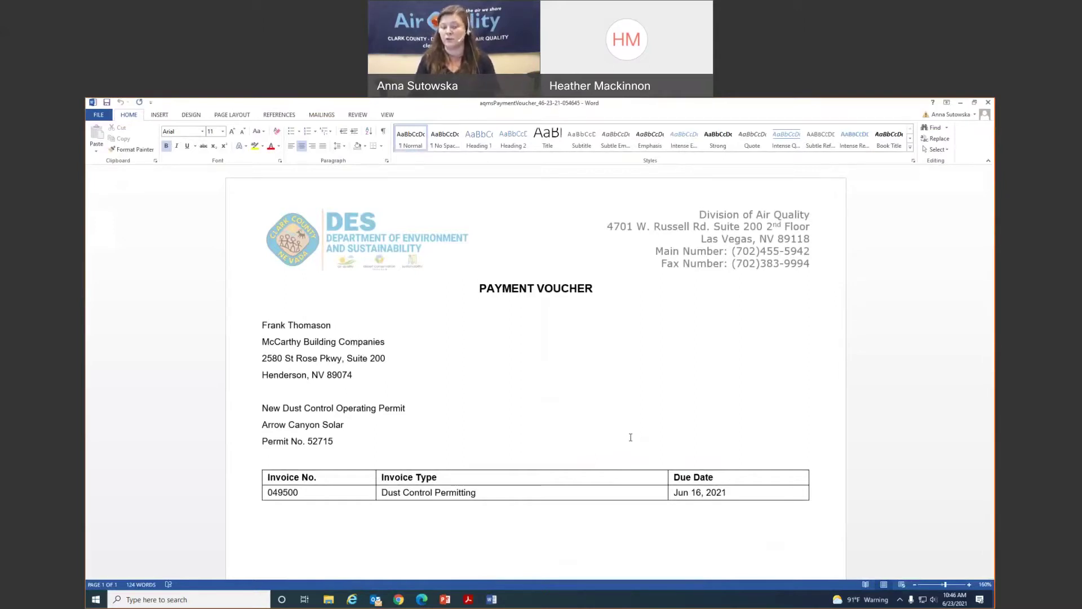
Read through the voucher's $2,000.00 balance due, then close Word
scroll(301, 365, "down", 3)
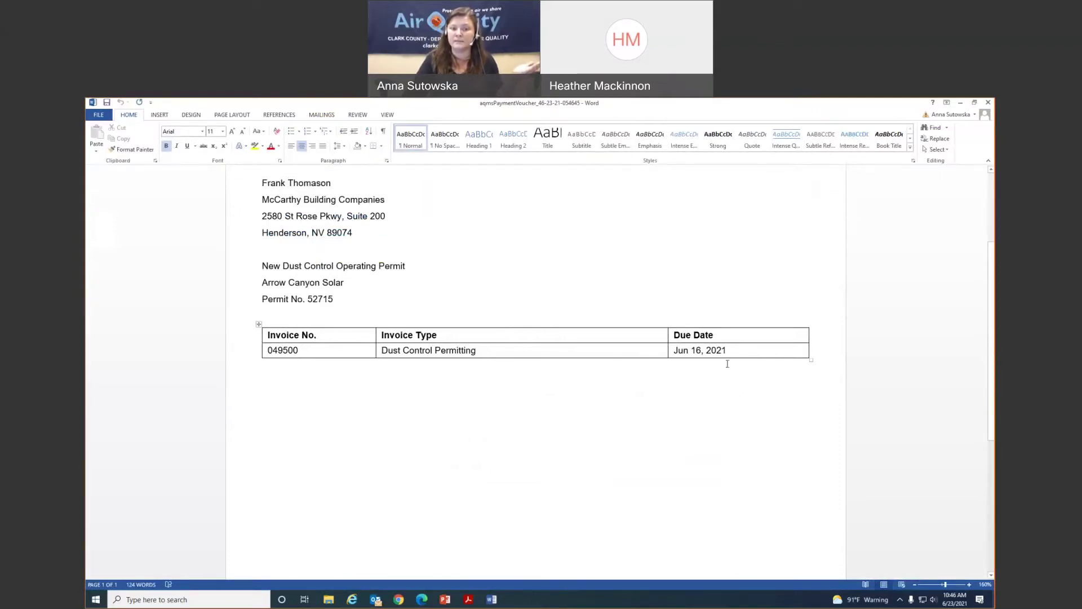
scroll(801, 390, "down", 5)
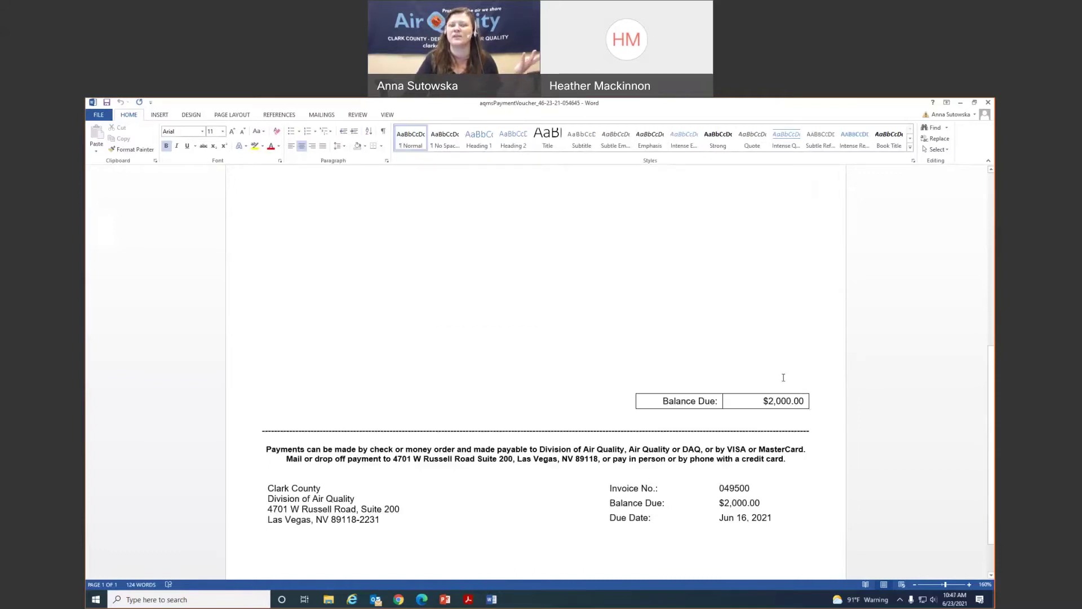
scroll(479, 325, "up", 5)
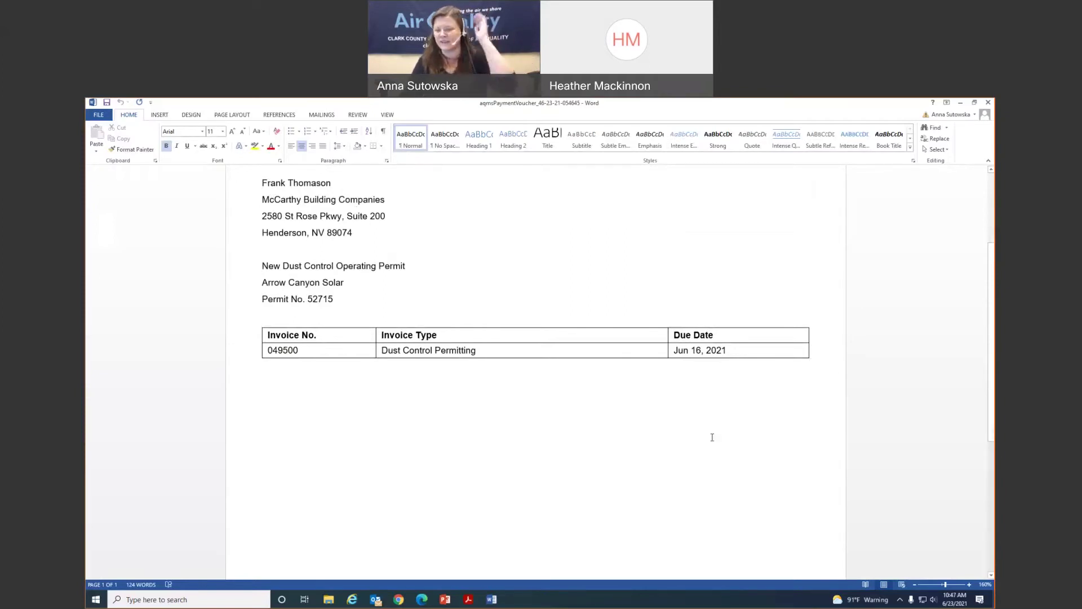
scroll(584, 428, "down", 1)
scroll(584, 428, "down", 4)
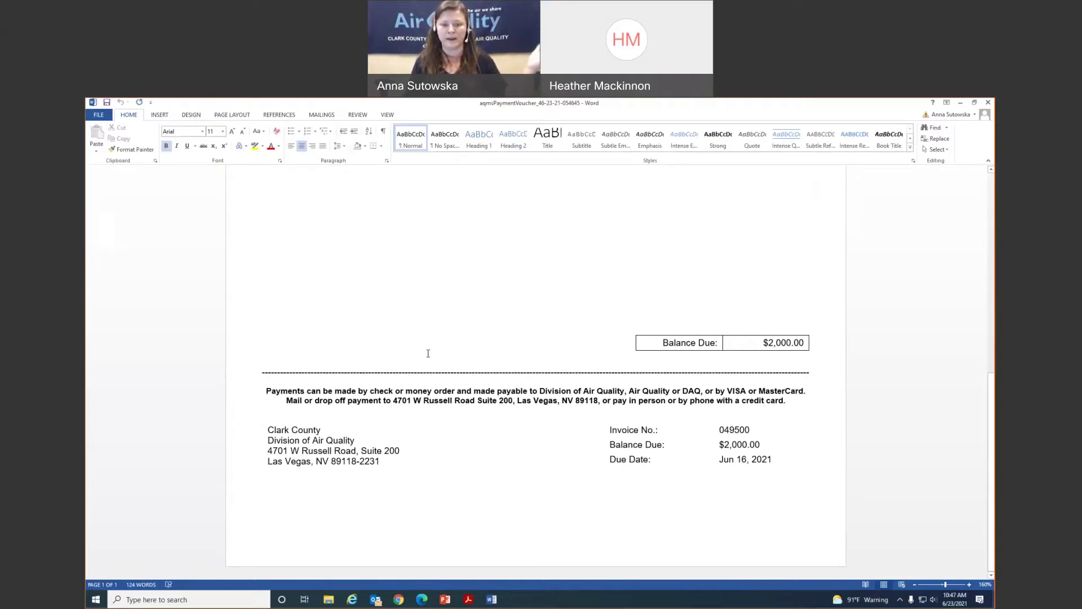
scroll(375, 367, "up", 3)
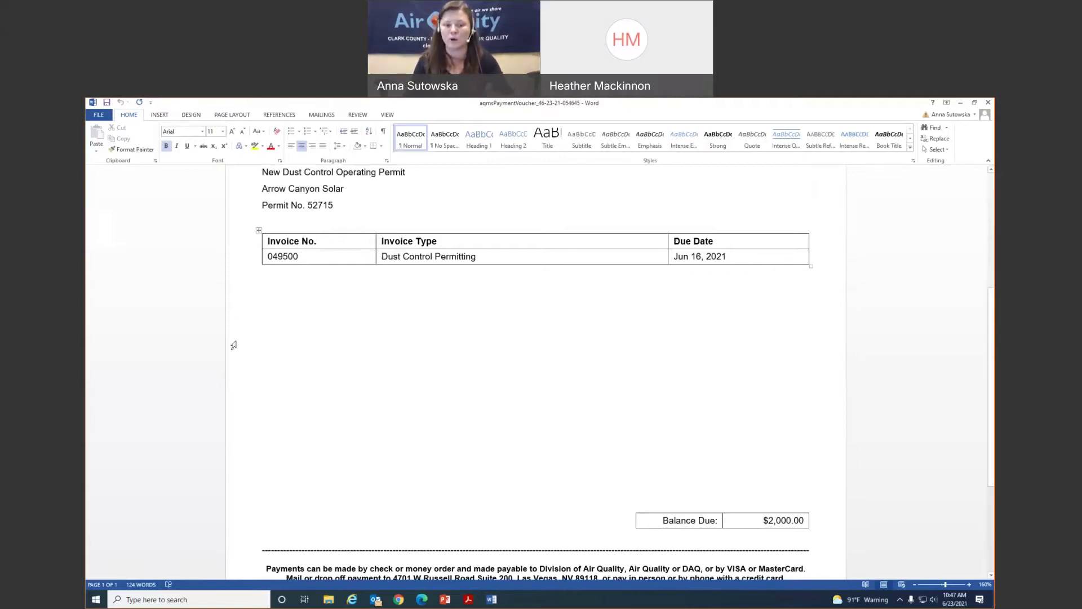
scroll(500, 378, "down", 2)
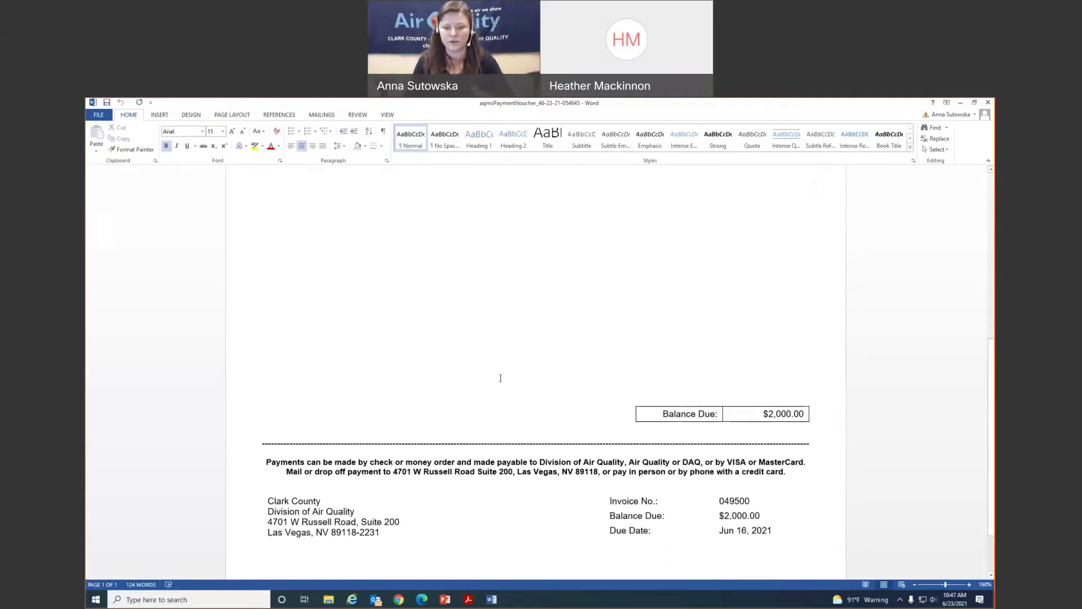
scroll(500, 376, "up", 5)
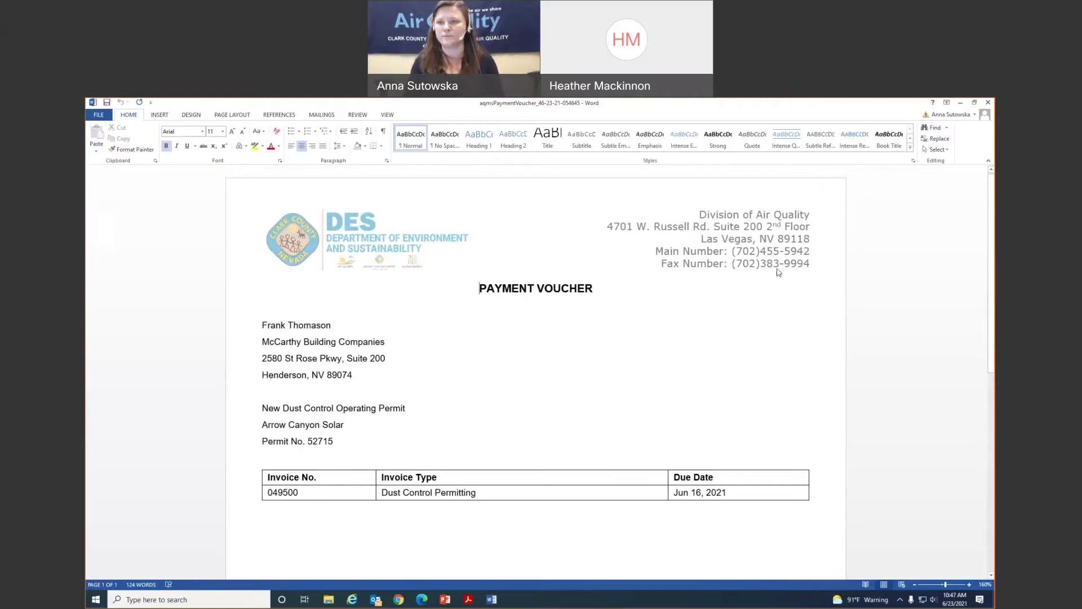
left_click(988, 102)
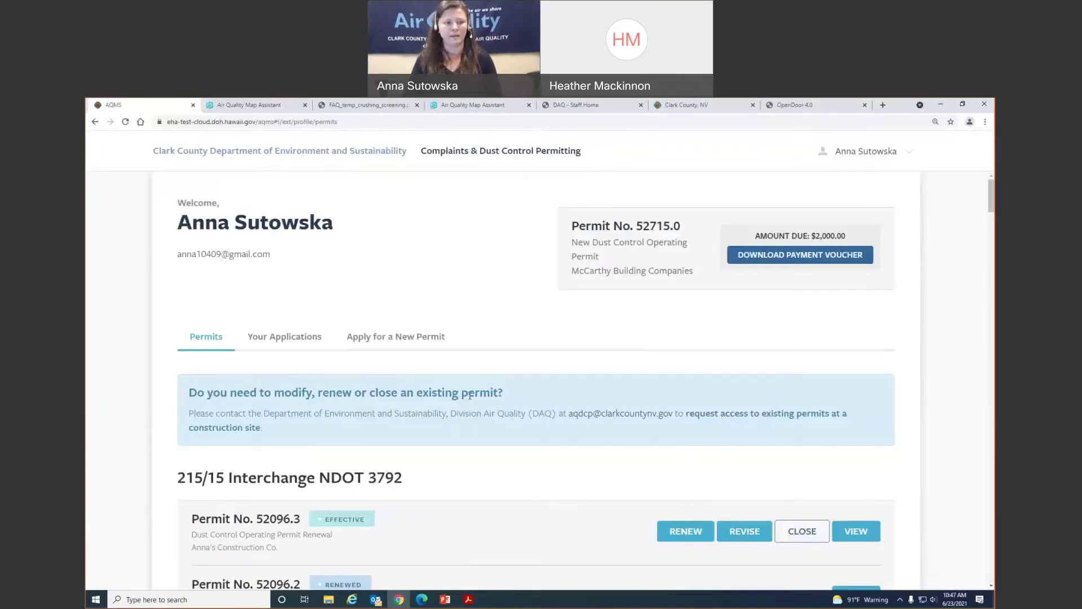
left_click(288, 339)
scroll(496, 434, "down", 3)
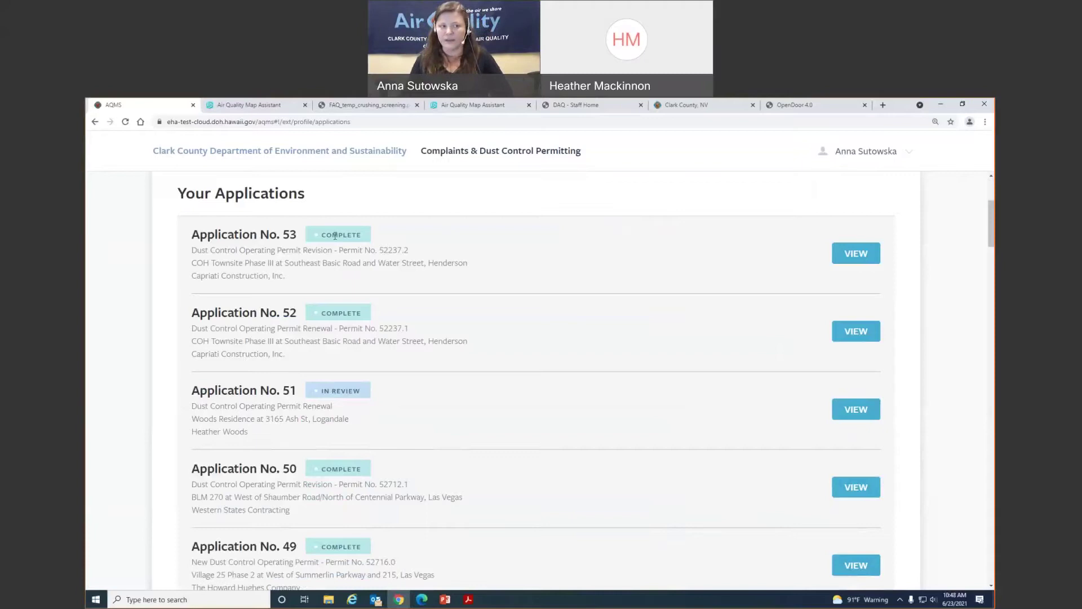
scroll(412, 304, "up", 2)
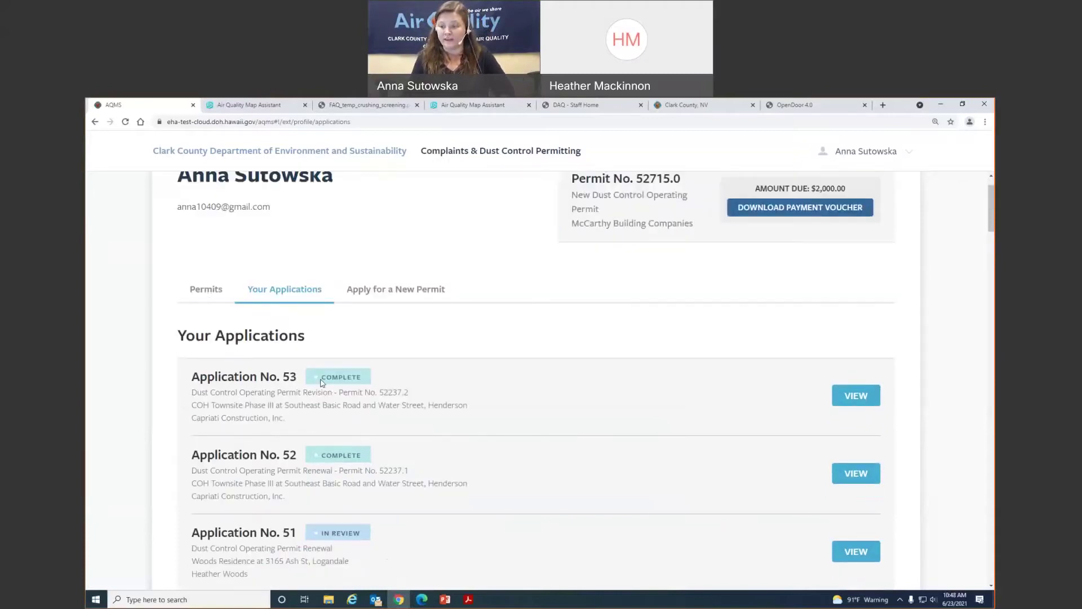
left_click(210, 283)
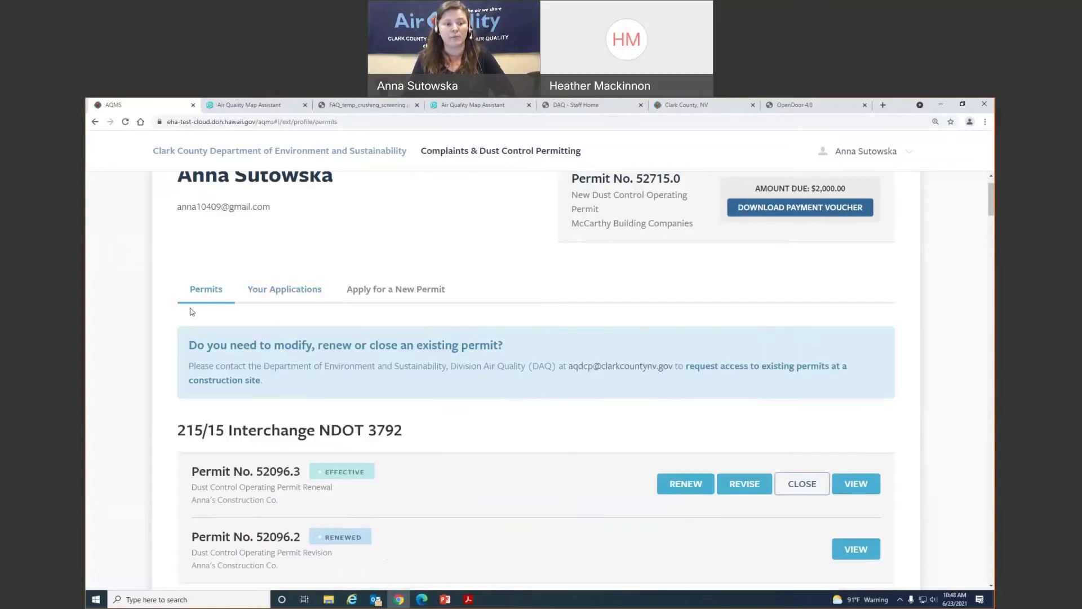
scroll(527, 405, "down", 3)
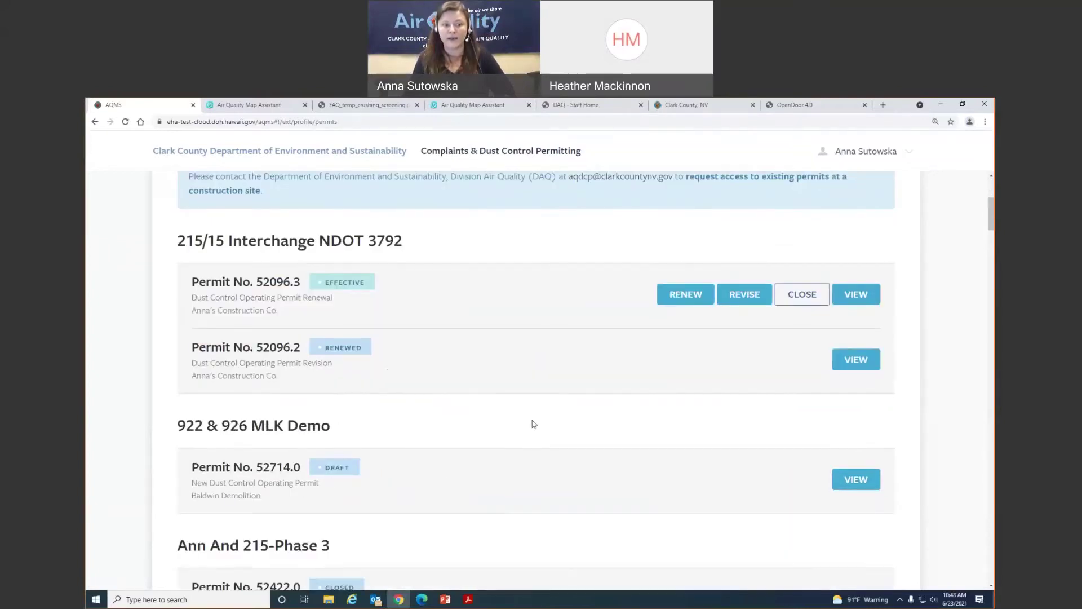
scroll(510, 470, "down", 5)
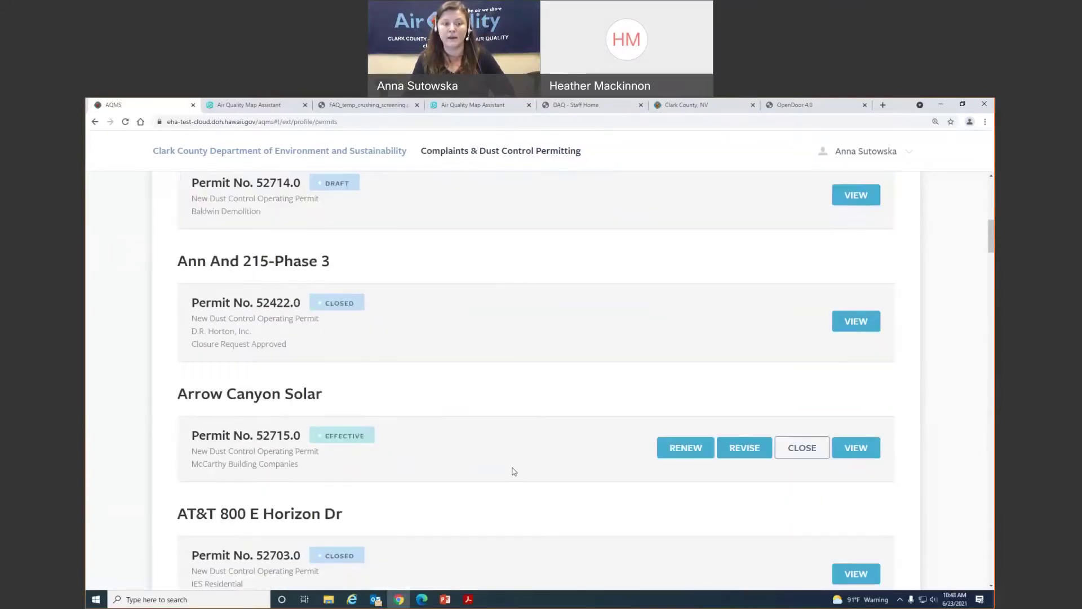
scroll(511, 470, "up", 5)
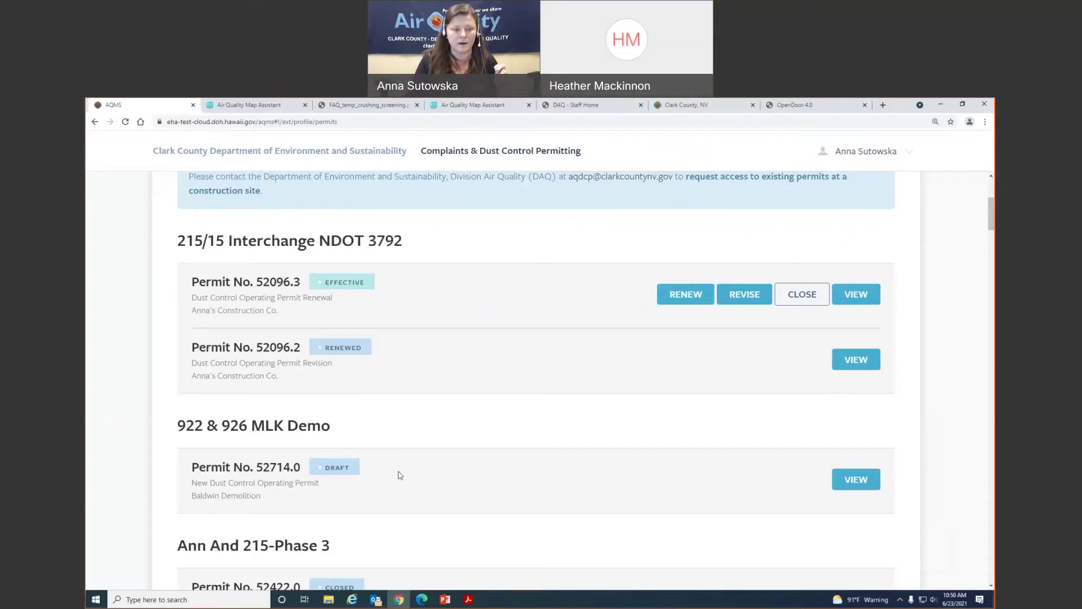
Show the submitted applications list and scroll down to withdrawn Application No. 20
scroll(400, 476, "up", 1)
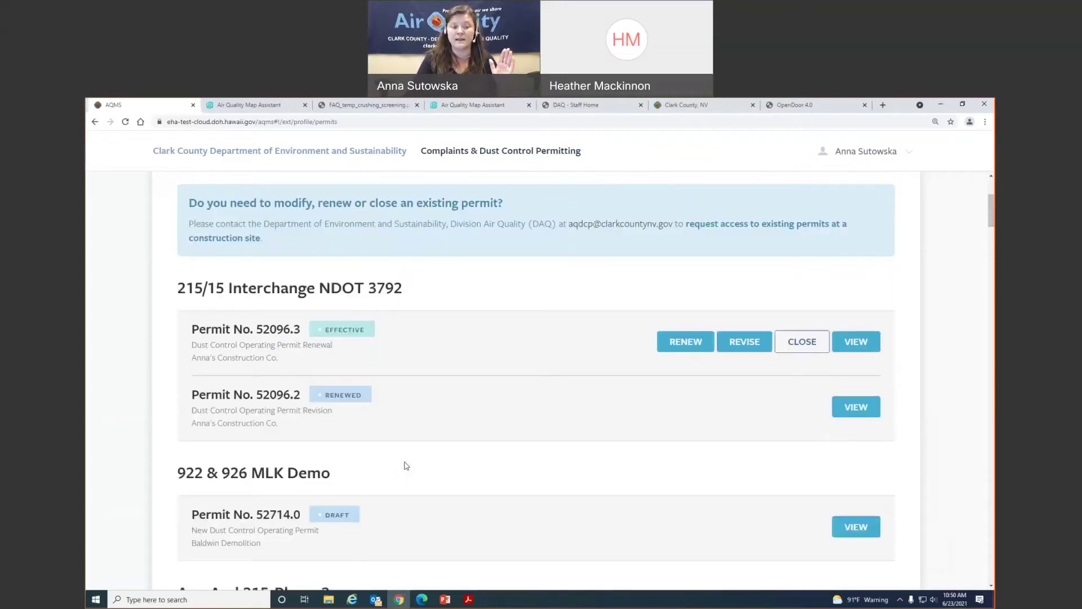
scroll(278, 295, "up", 3)
left_click(278, 294)
scroll(420, 358, "down", 2)
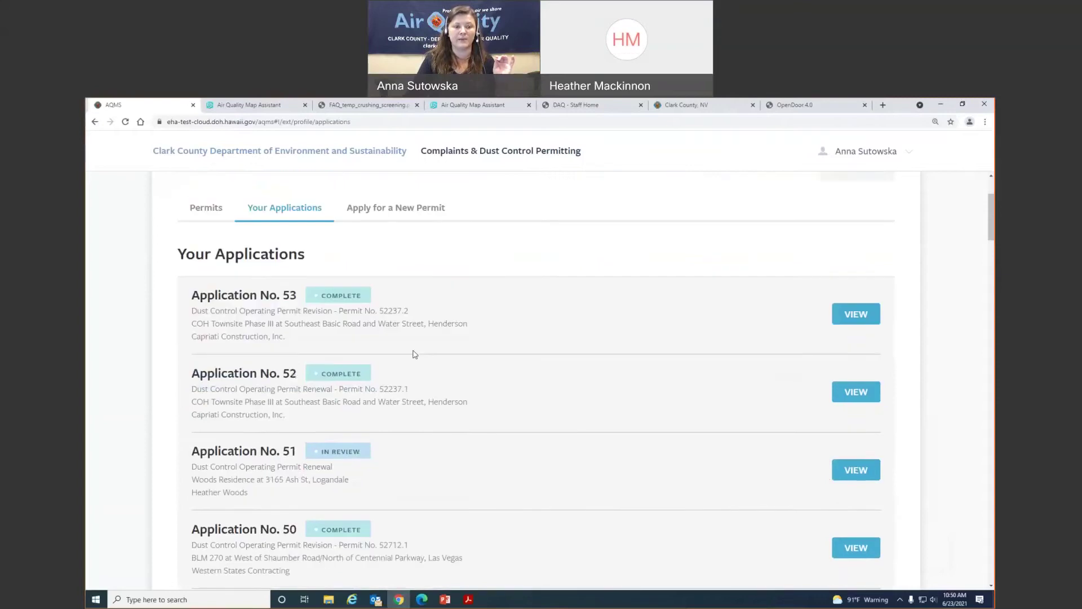
scroll(364, 391, "down", 2)
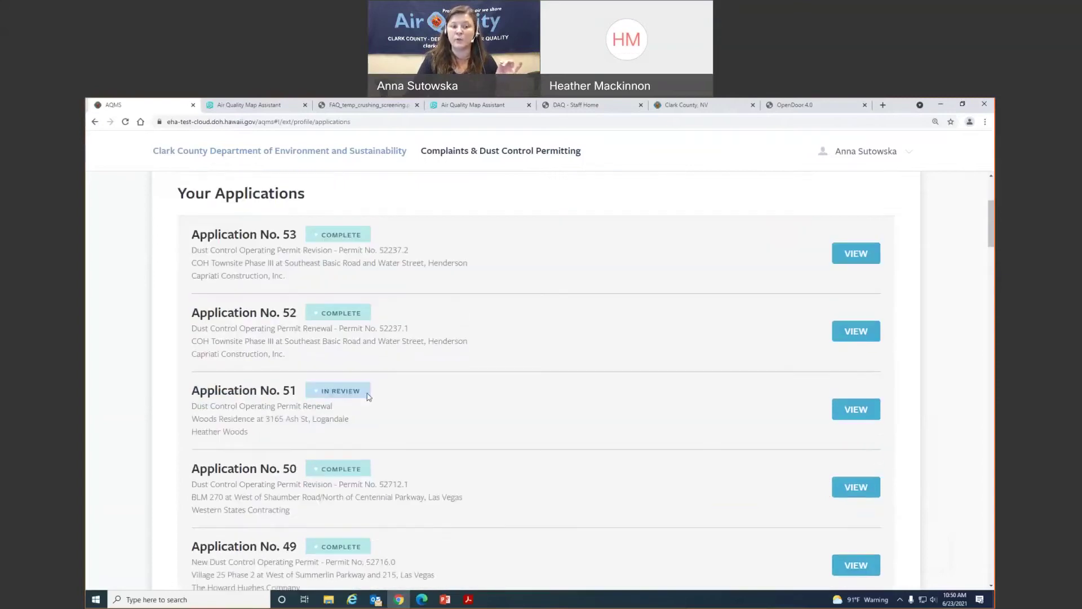
scroll(364, 392, "down", 20)
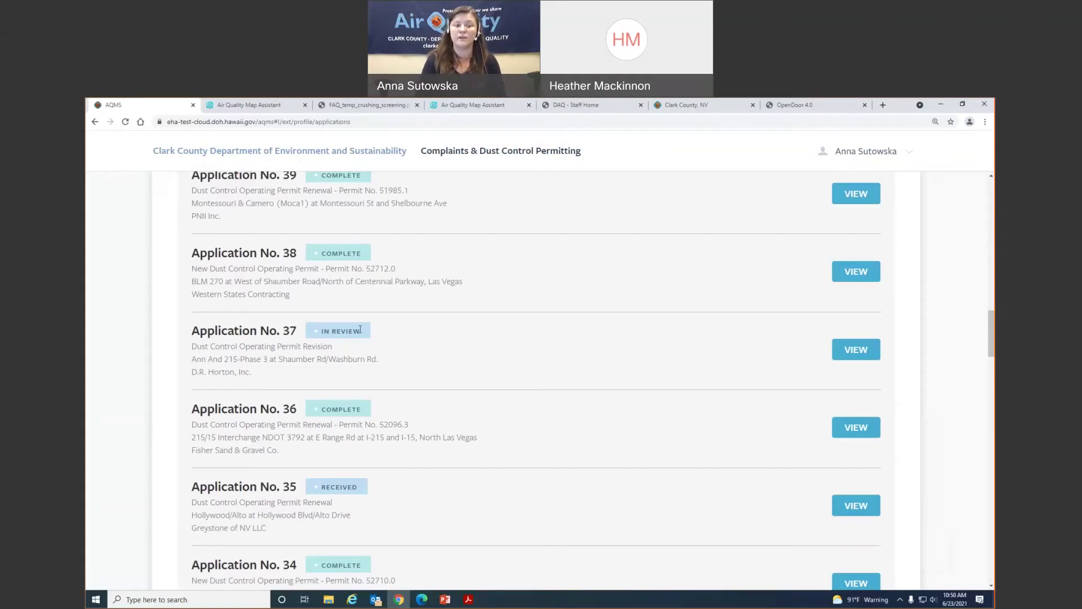
scroll(360, 329, "down", 4)
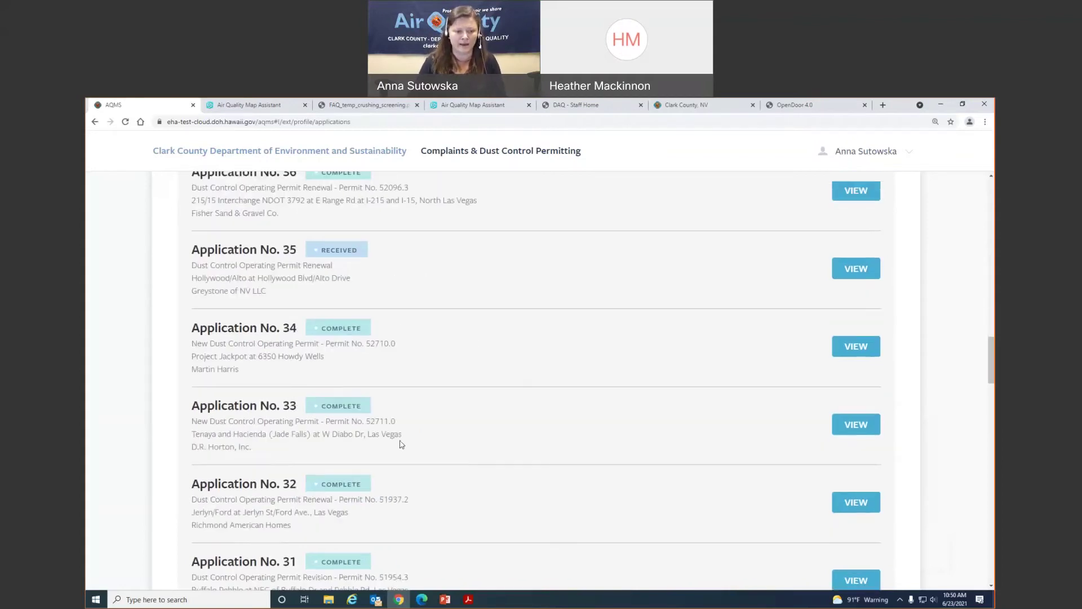
scroll(401, 444, "down", 8)
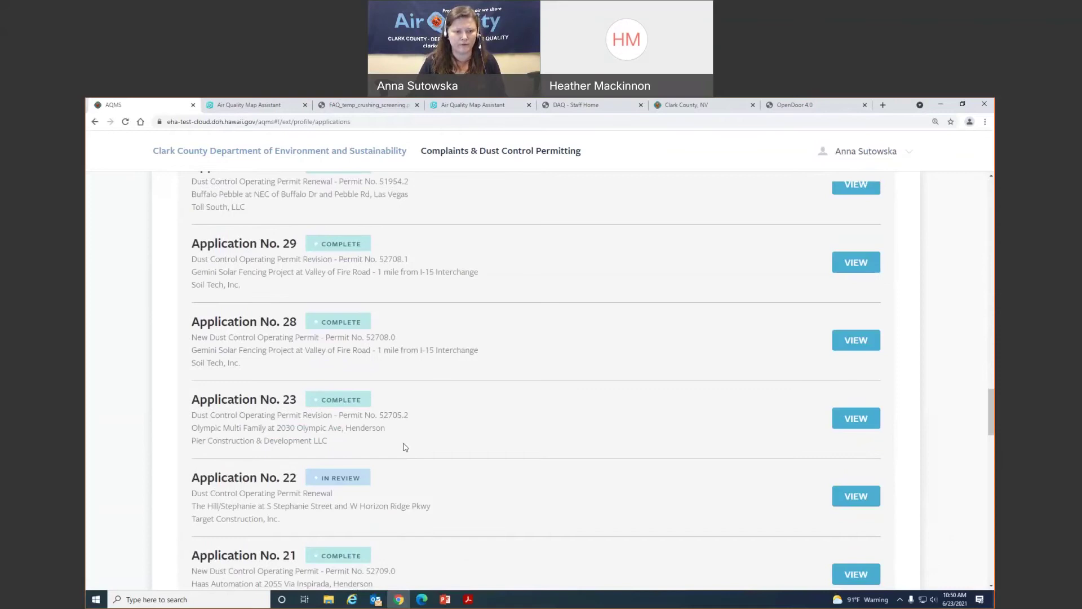
scroll(405, 447, "down", 5)
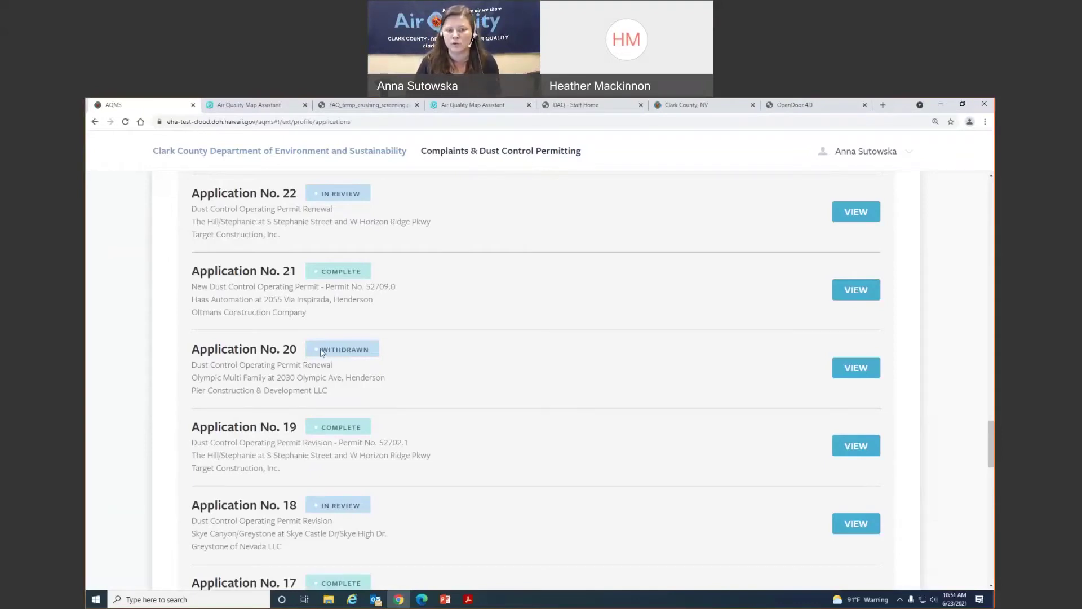
Try opening withdrawn Application No. 20, hit the security access error, then skim the whole list
left_click(322, 352)
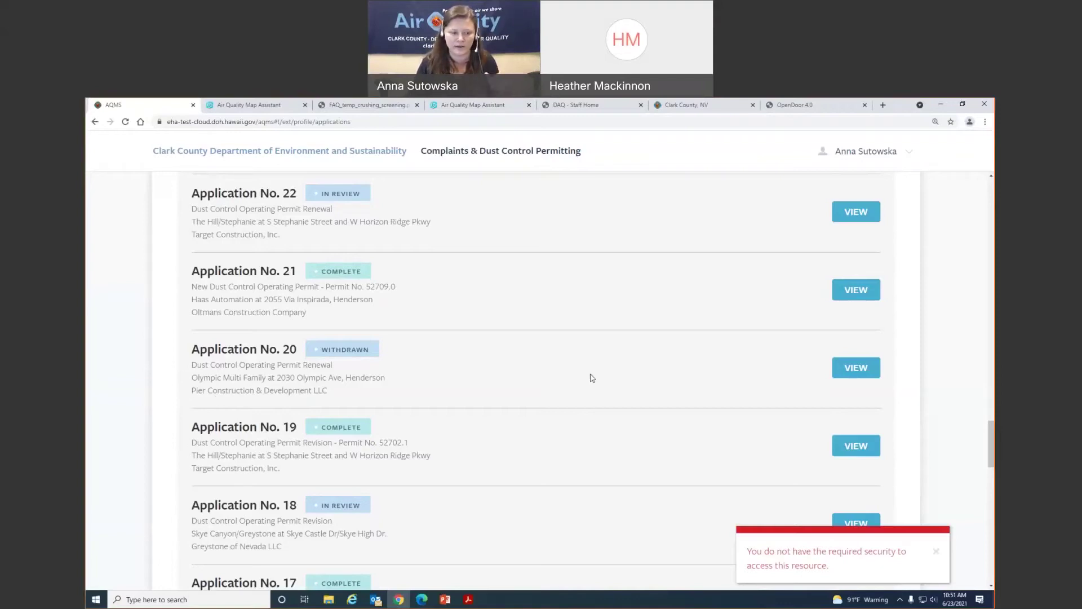
scroll(593, 378, "up", 1)
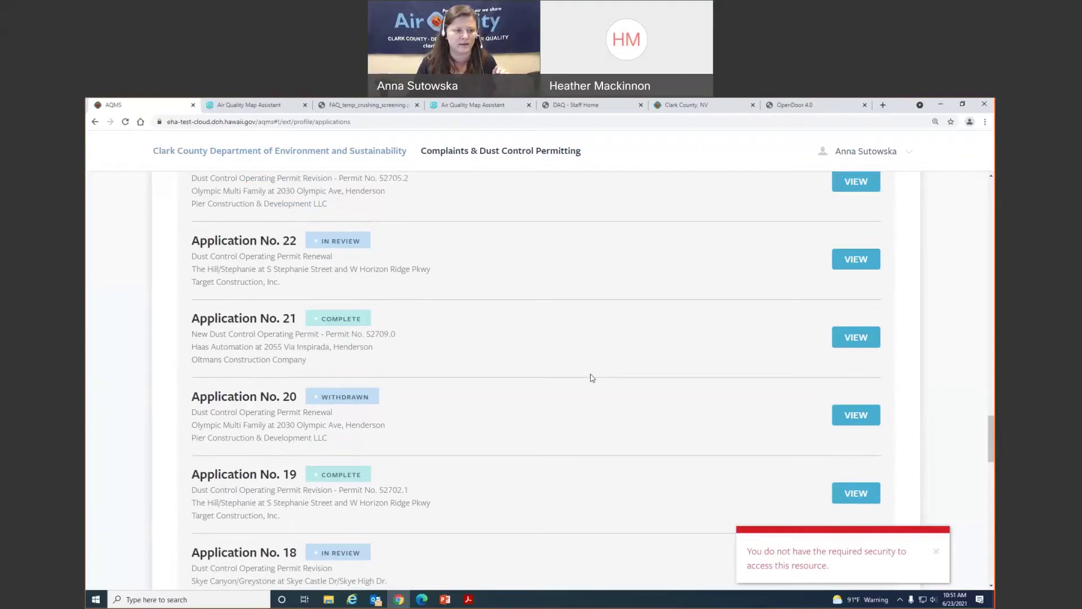
scroll(593, 377, "up", 2)
scroll(598, 392, "up", 3)
scroll(598, 392, "up", 12)
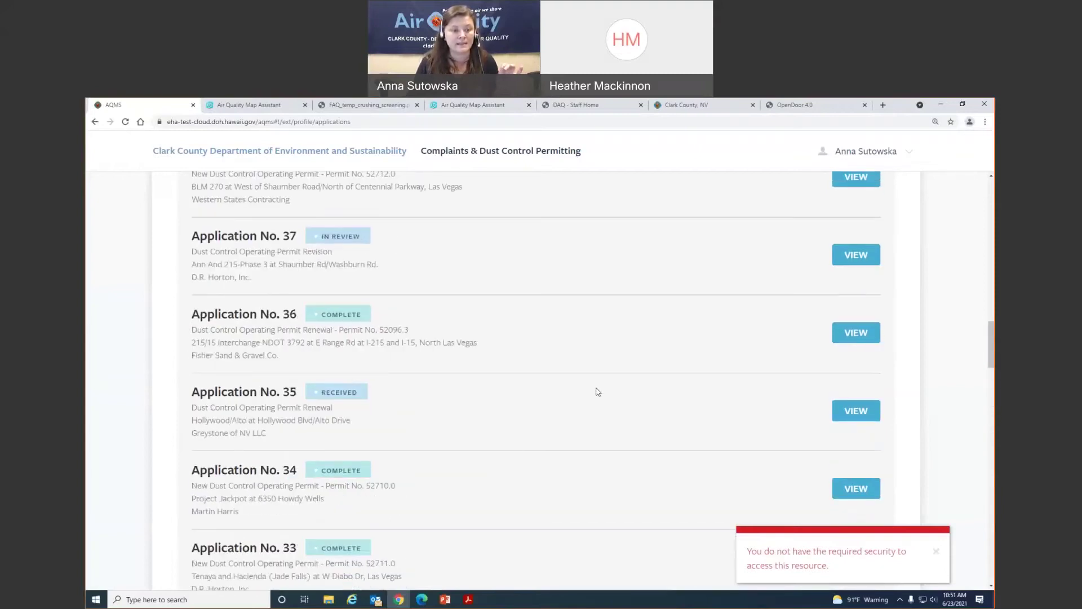
scroll(599, 392, "down", 20)
scroll(598, 386, "down", 8)
scroll(598, 386, "down", 5)
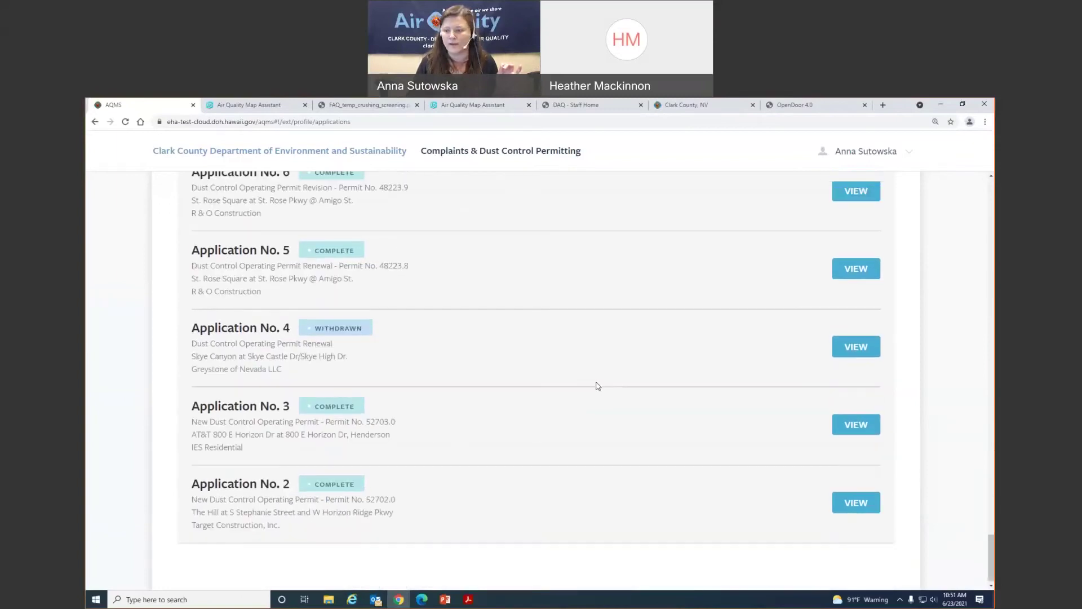
left_click_drag(991, 553, 991, 197)
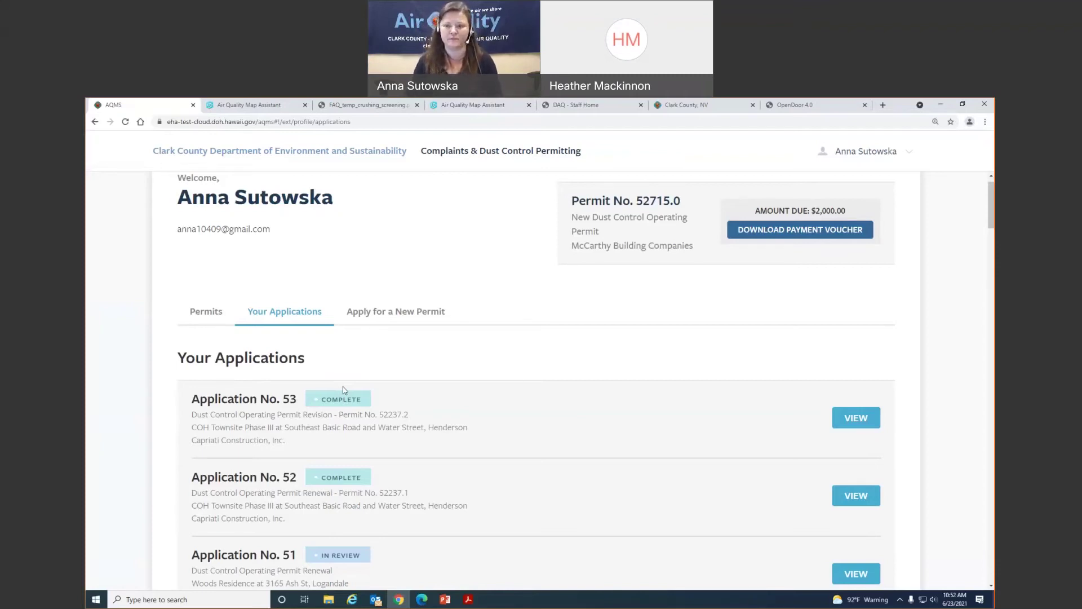
Switch to the Permits list and highlight the shared permit number 52096
left_click(198, 315)
scroll(499, 440, "down", 4)
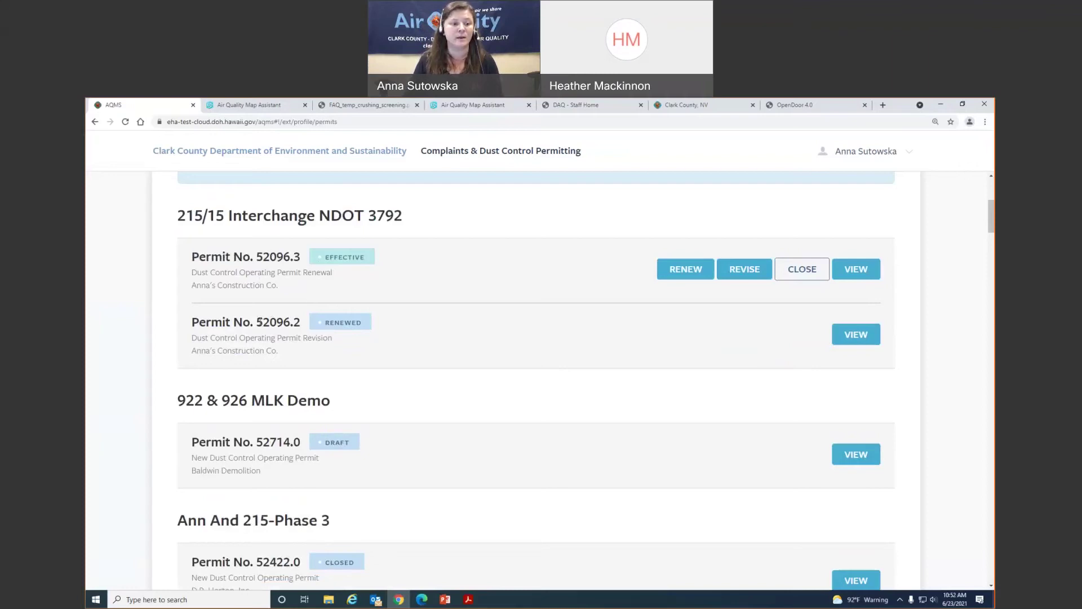
left_click_drag(257, 322, 291, 323)
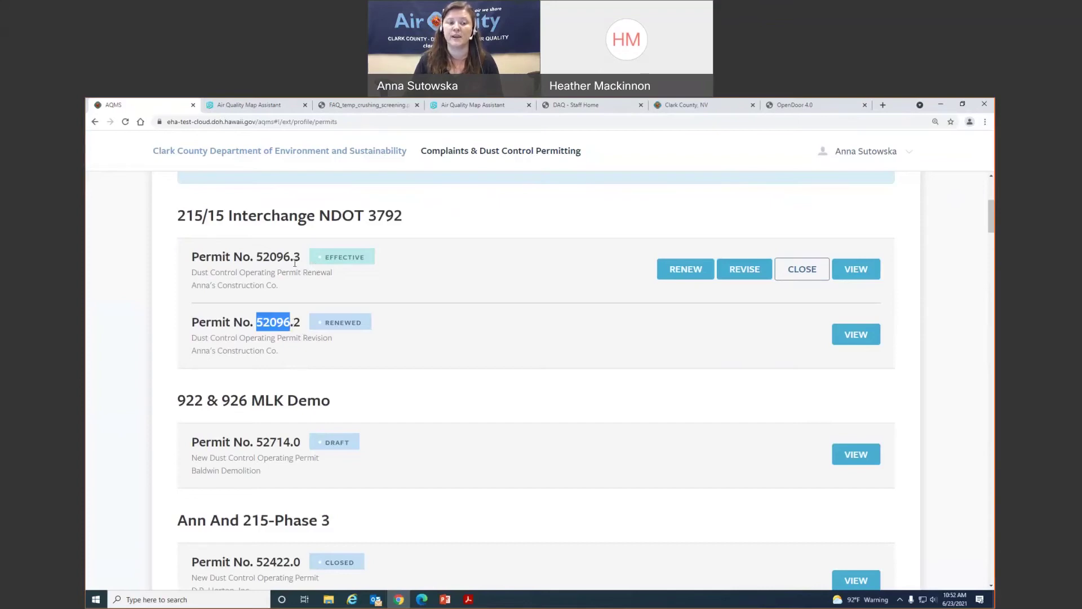
left_click(231, 309)
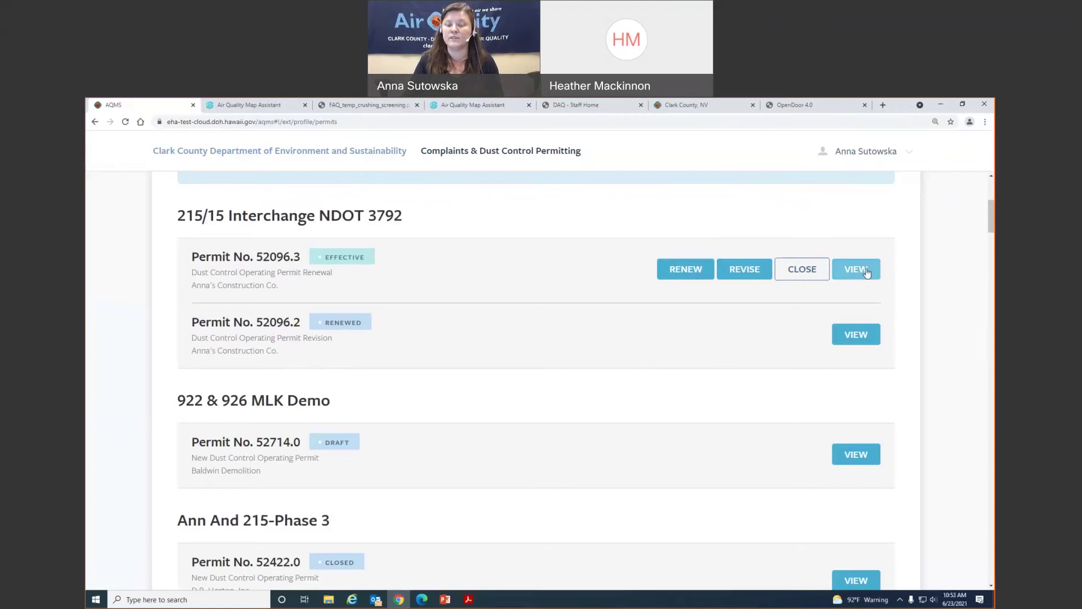
Scroll down to the BLM 270 section with draft revision 52712.1 and effective 52712.0
scroll(638, 370, "down", 2)
scroll(638, 370, "up", 1)
scroll(638, 370, "down", 10)
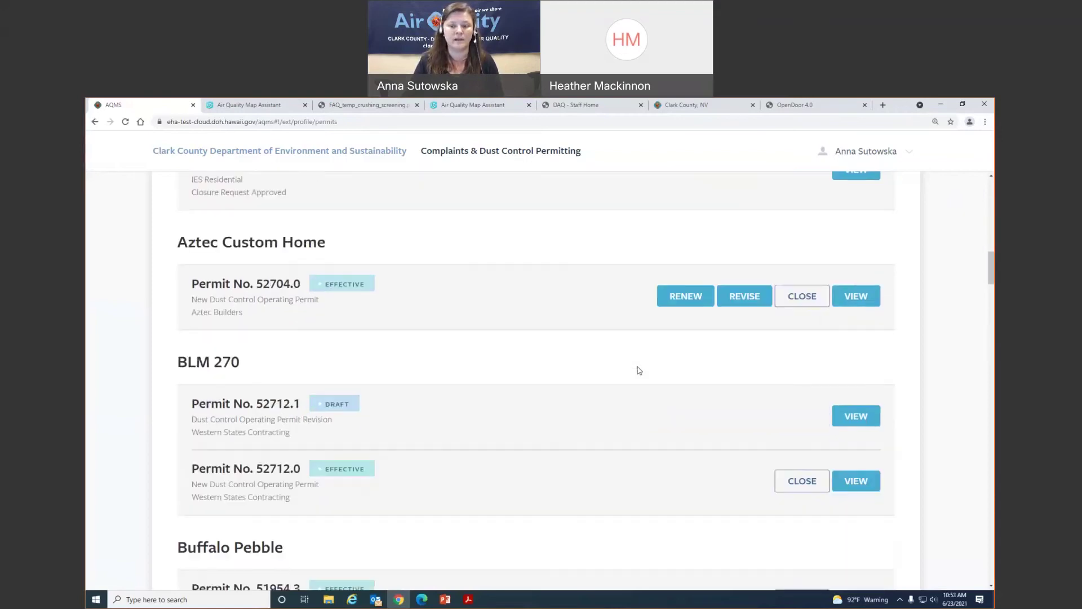
scroll(638, 369, "down", 4)
scroll(643, 369, "up", 3)
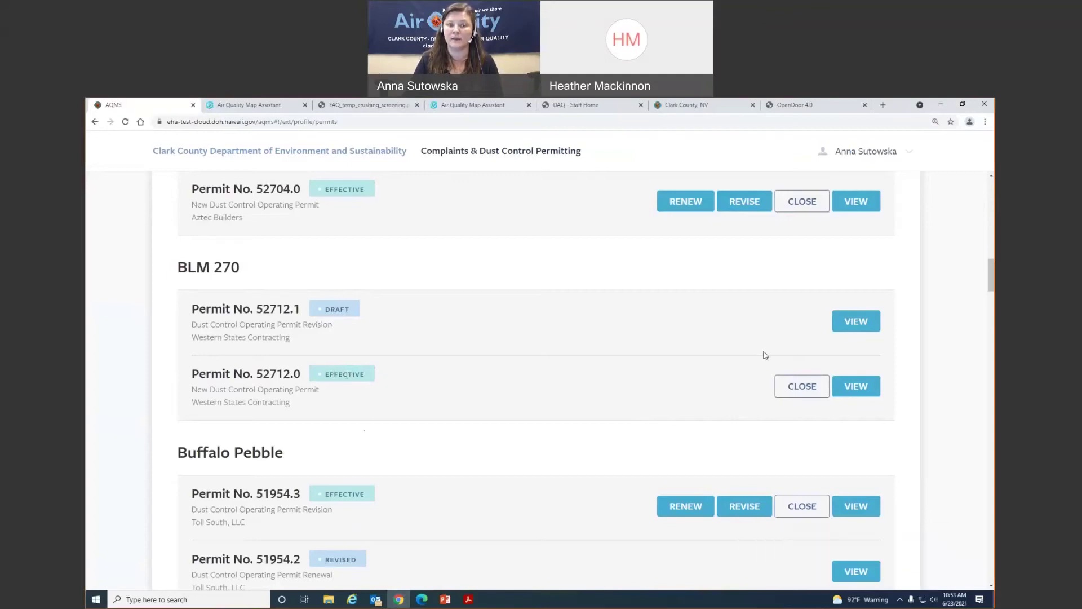
left_click(857, 322)
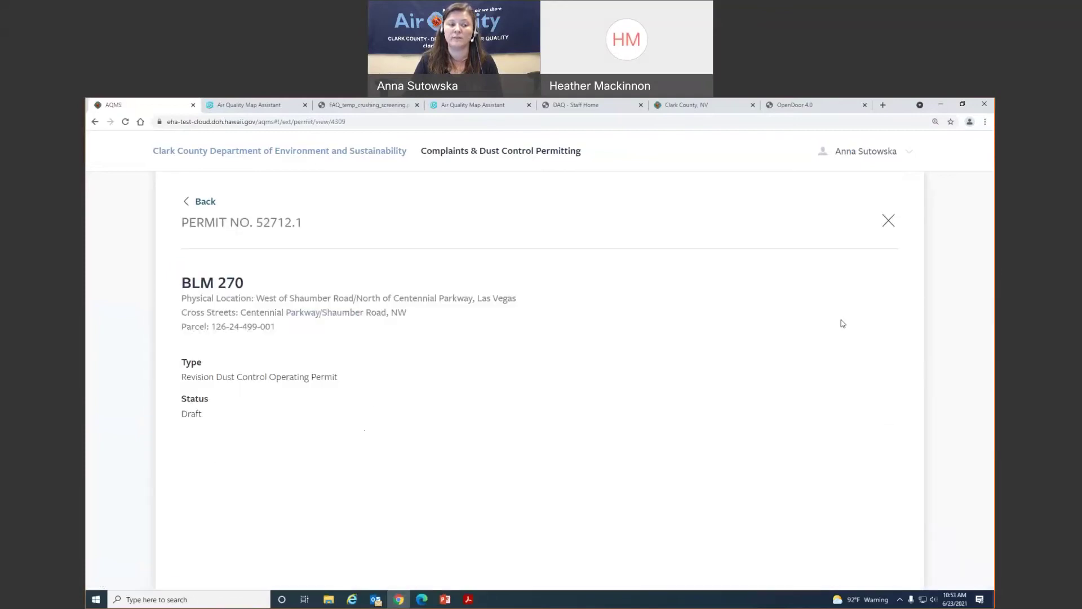
double_click(185, 377)
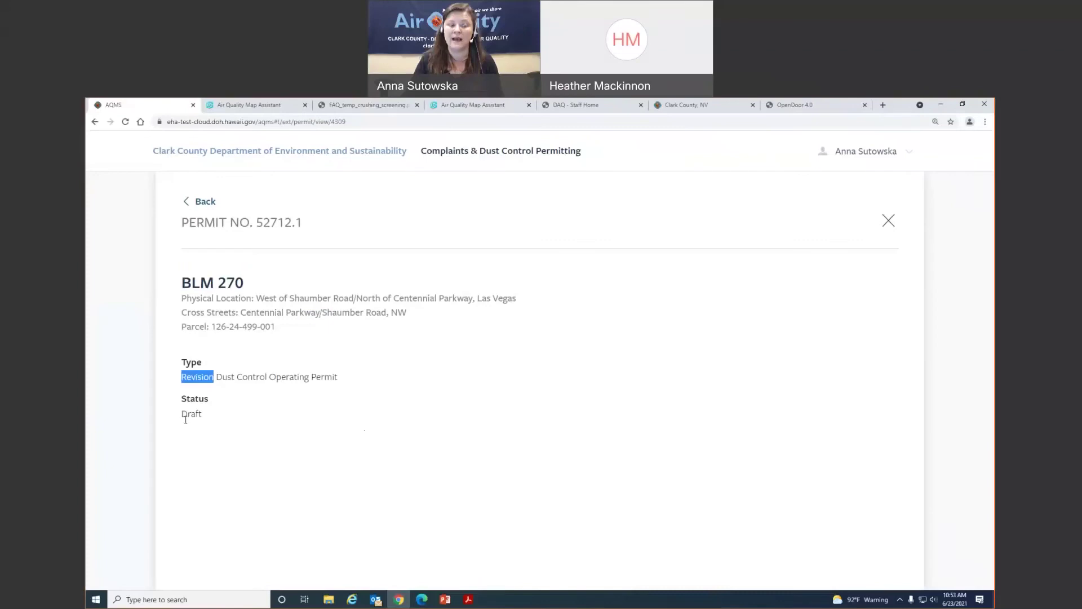
double_click(192, 415)
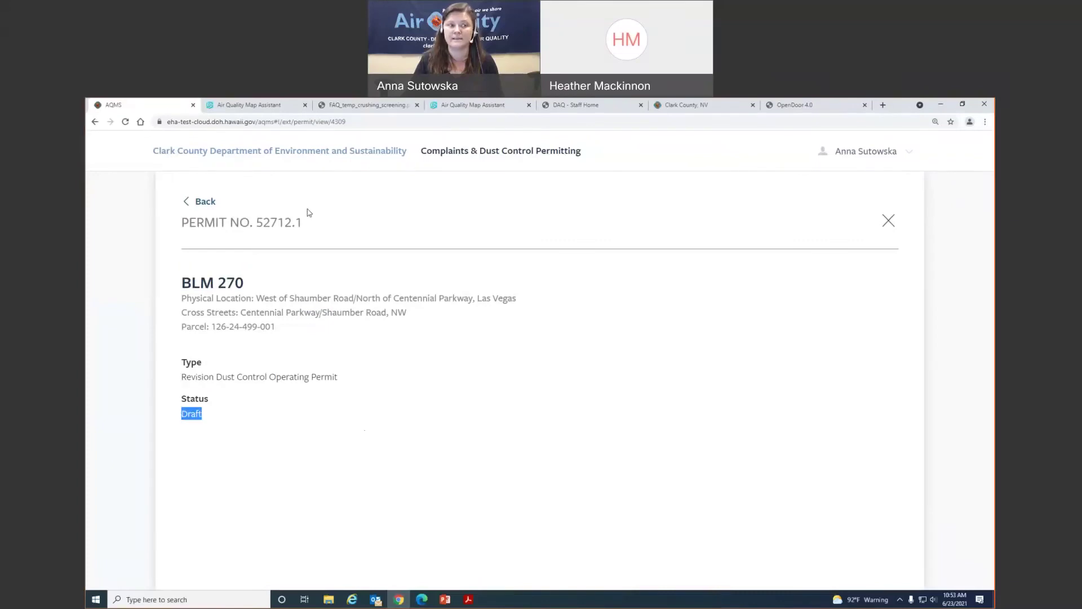
left_click(200, 203)
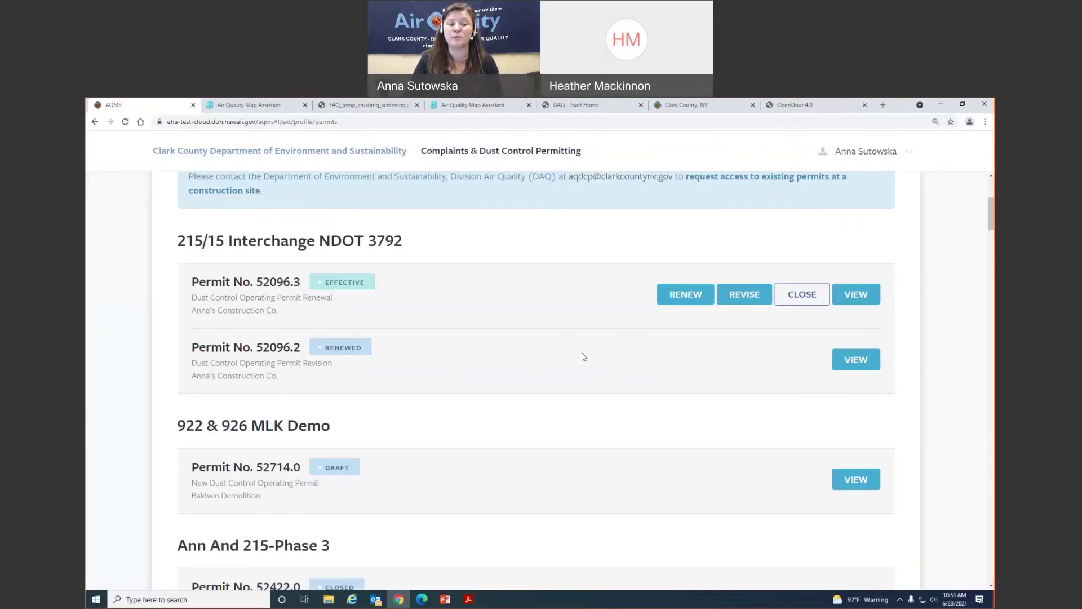
Scroll to Ann And 215-Phase 3, highlight 'Closure Request Approved', and view Permit No. 52422.0
scroll(584, 357, "down", 3)
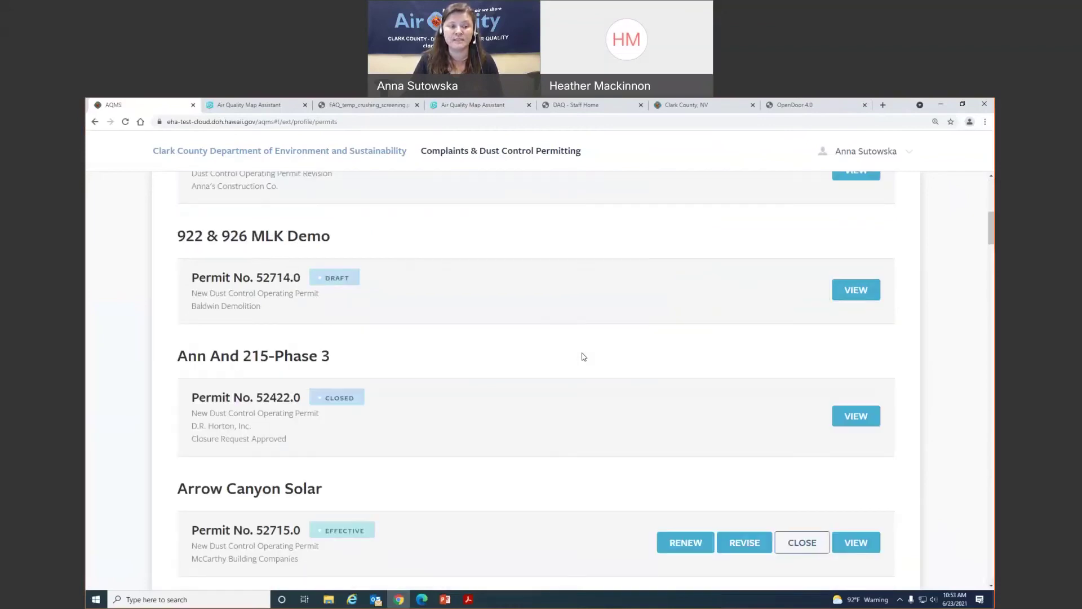
scroll(589, 350, "down", 1)
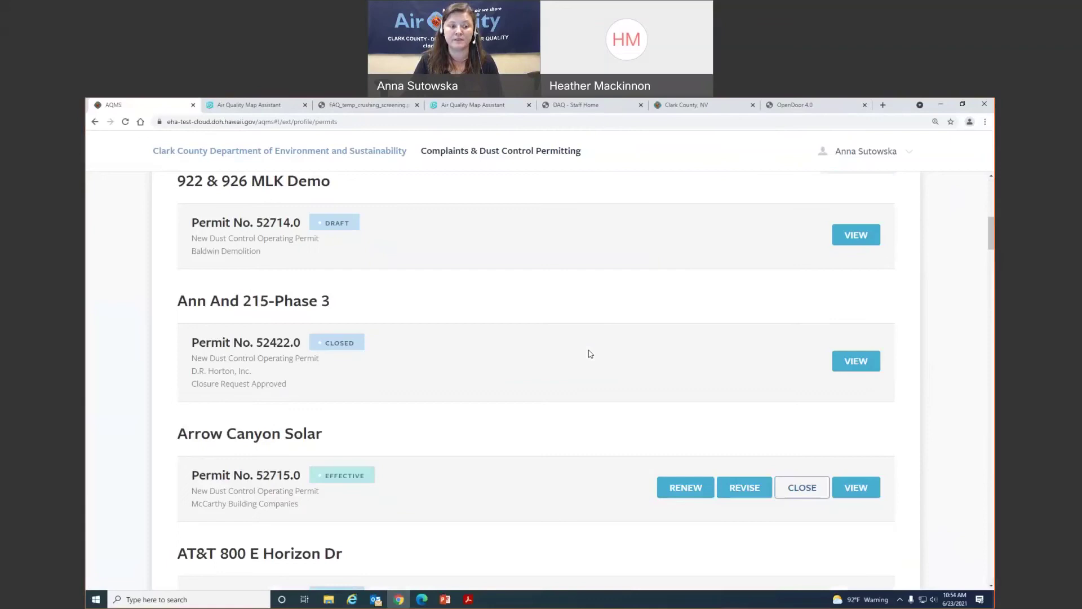
scroll(589, 353, "down", 1)
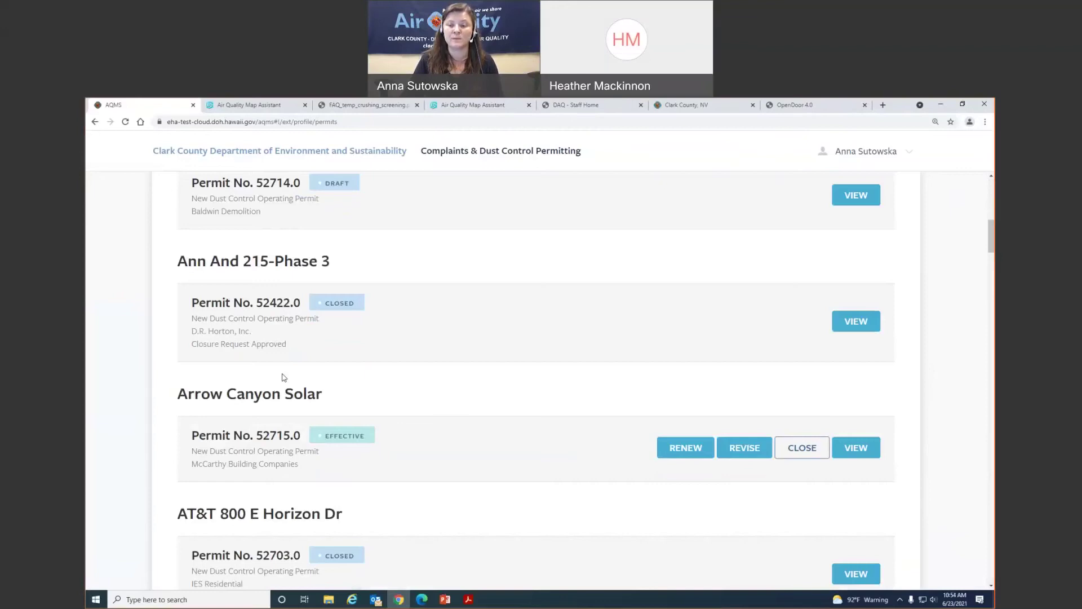
left_click_drag(192, 344, 289, 345)
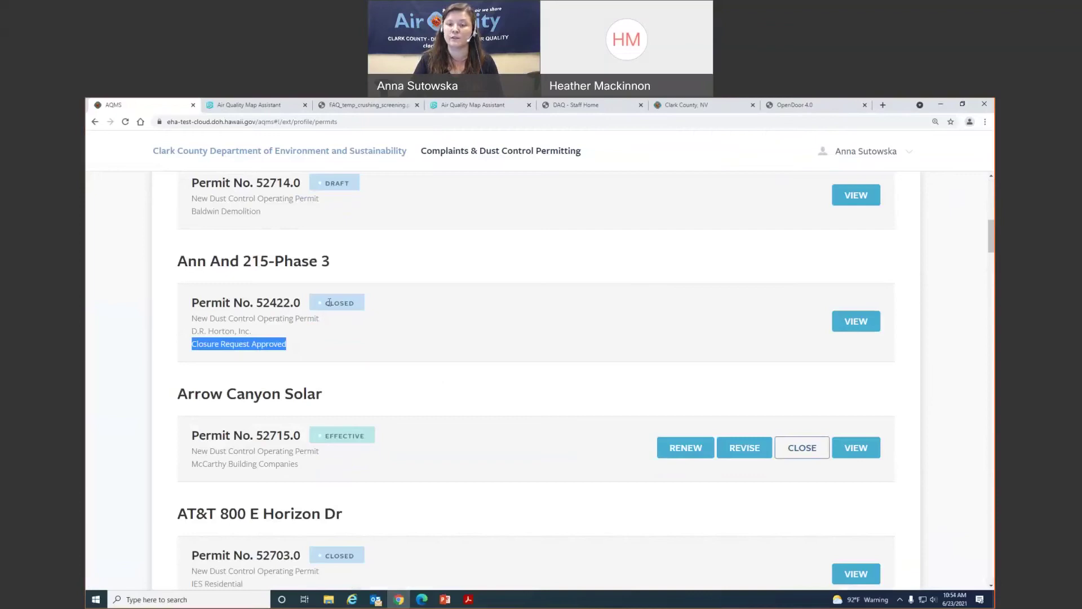
left_click(873, 330)
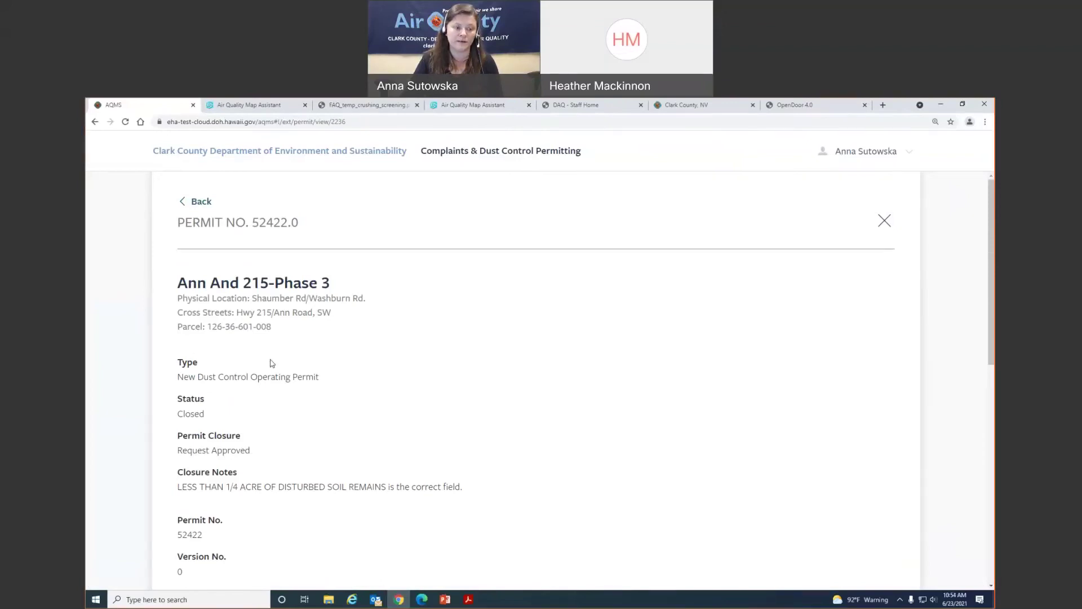
Read permit 52422.0's closure notes, go back, and scroll the permits list to Arrow Canyon Solar
scroll(292, 365, "down", 2)
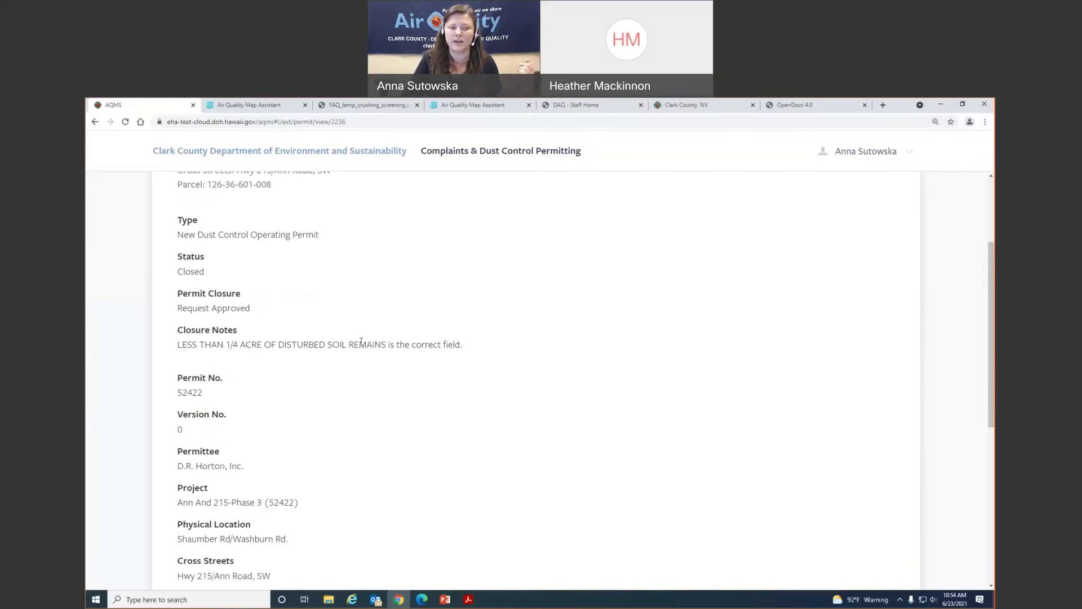
scroll(187, 197, "up", 3)
left_click(196, 200)
scroll(541, 316, "down", 5)
scroll(548, 336, "down", 7)
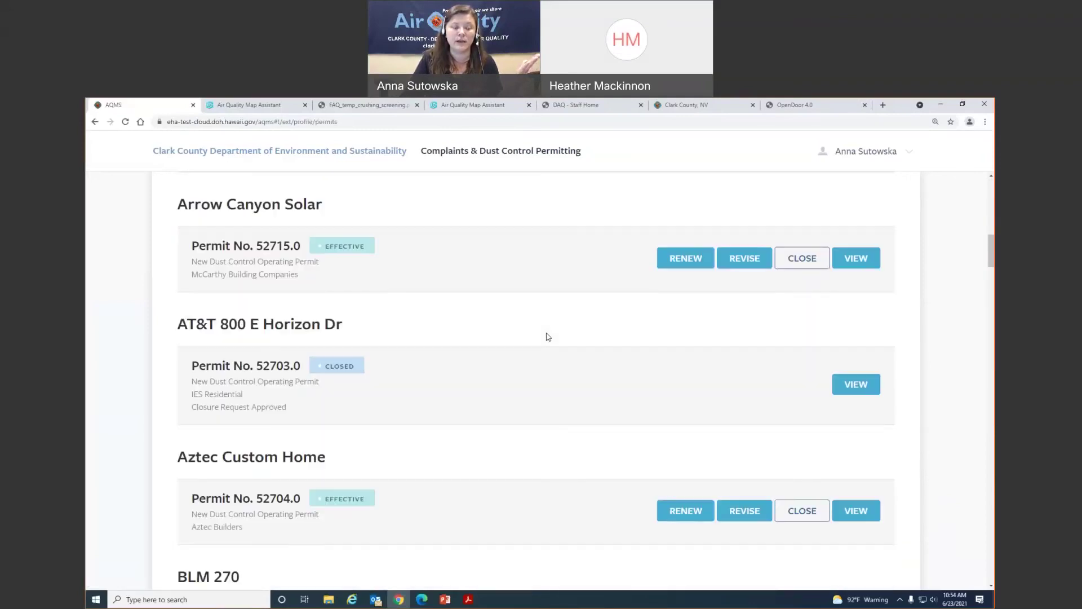
Find St. Rose Square's permit 48223.9 in the Permits list and highlight its 'Closure Request Denied' note
scroll(548, 337, "down", 5)
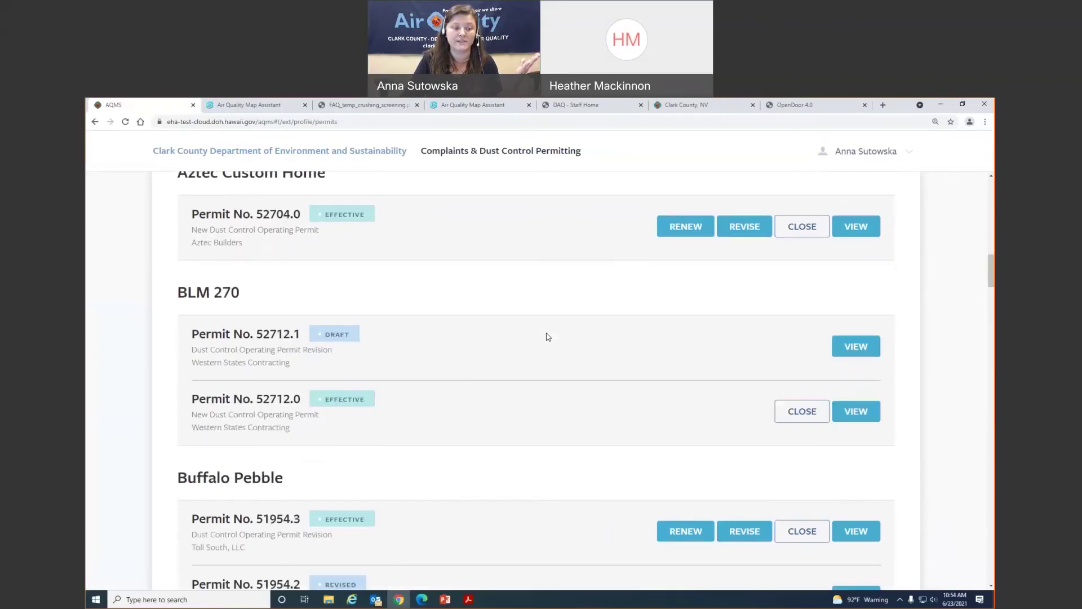
scroll(548, 337, "down", 7)
scroll(548, 336, "down", 10)
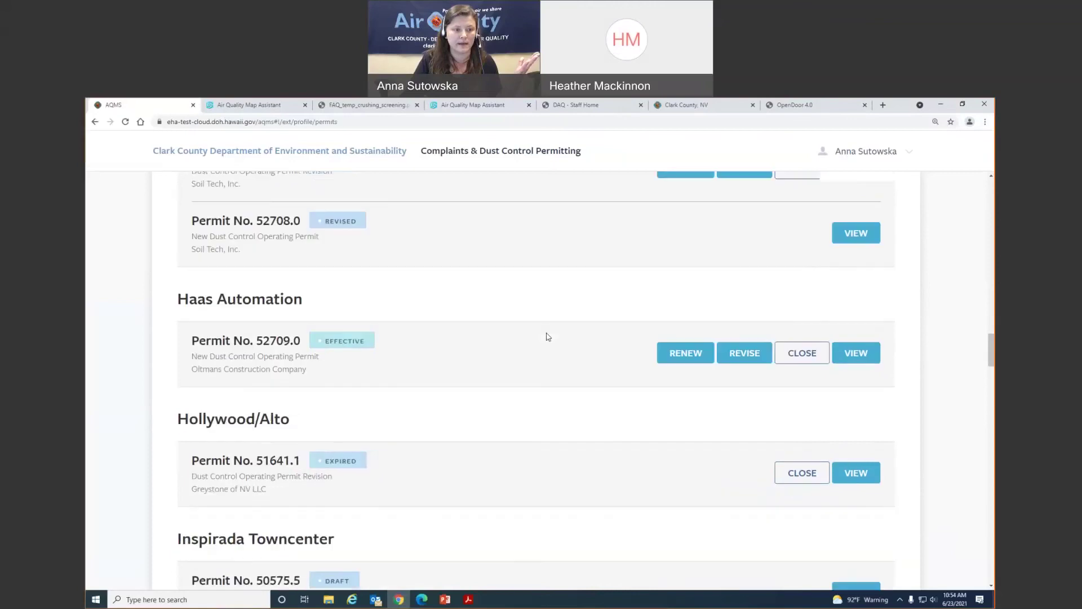
scroll(548, 337, "down", 6)
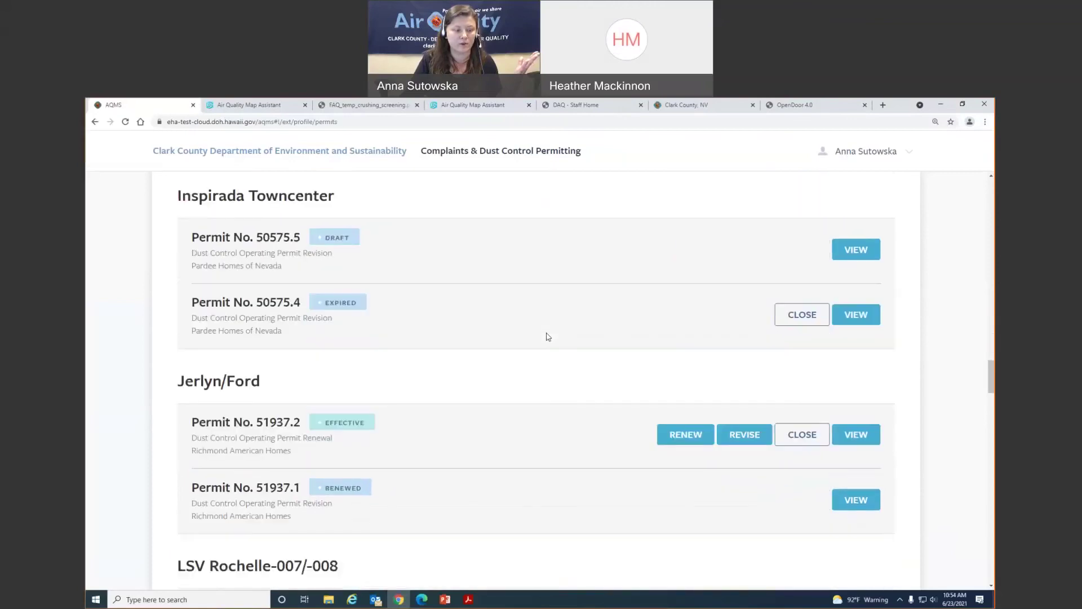
scroll(548, 336, "down", 5)
scroll(548, 337, "down", 4)
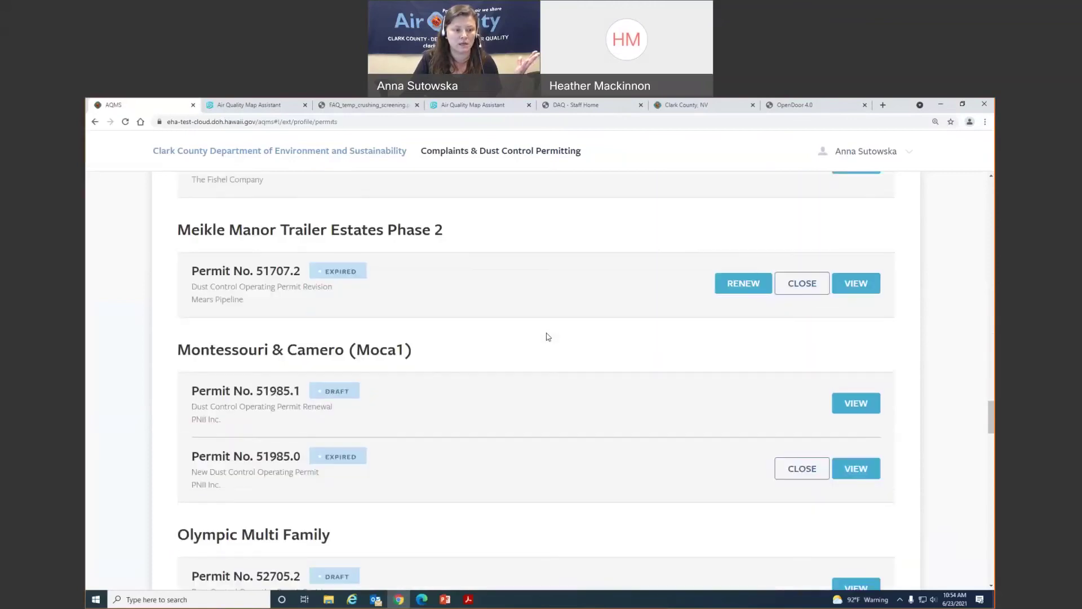
scroll(548, 337, "down", 4)
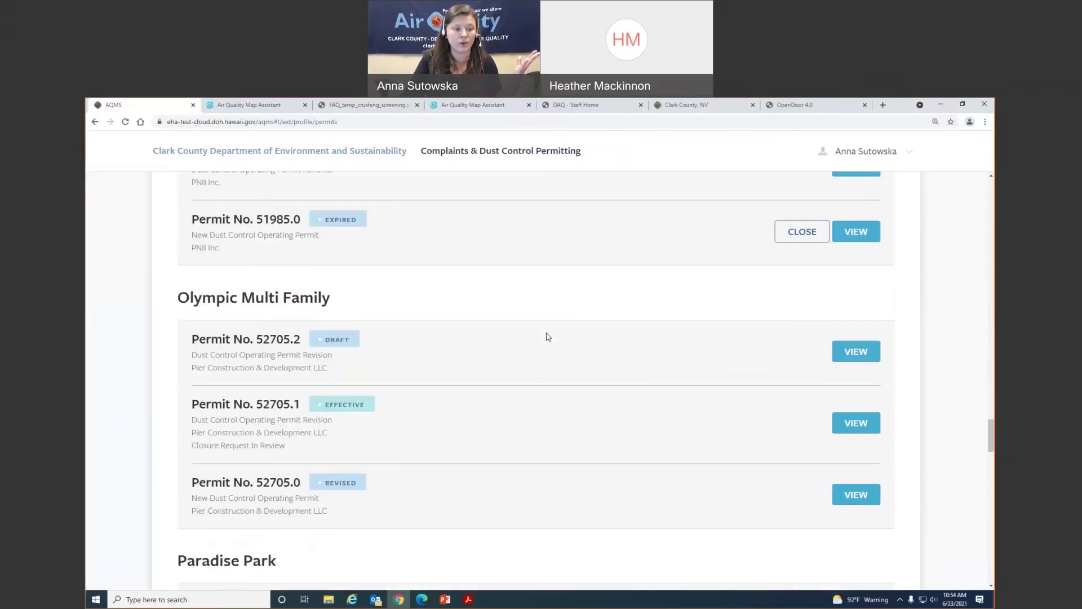
scroll(548, 336, "down", 5)
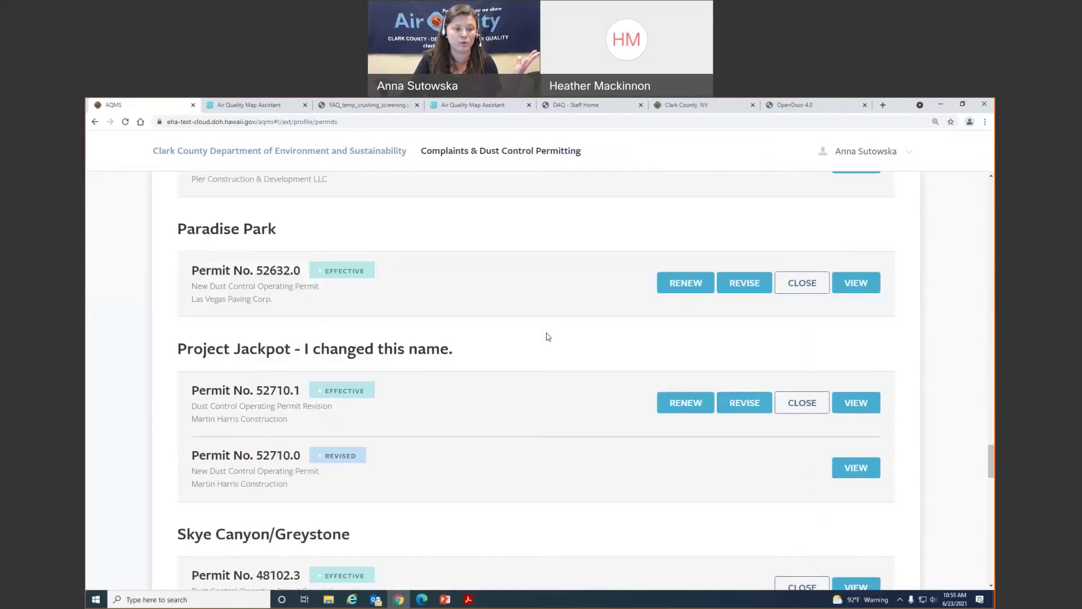
scroll(548, 337, "down", 4)
scroll(548, 336, "down", 3)
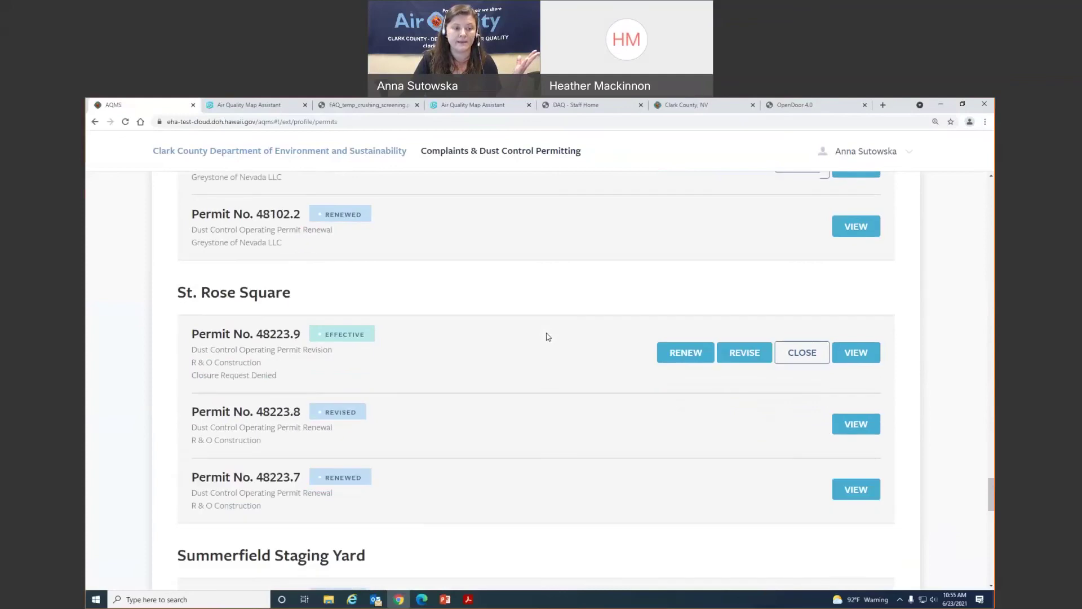
scroll(548, 337, "down", 2)
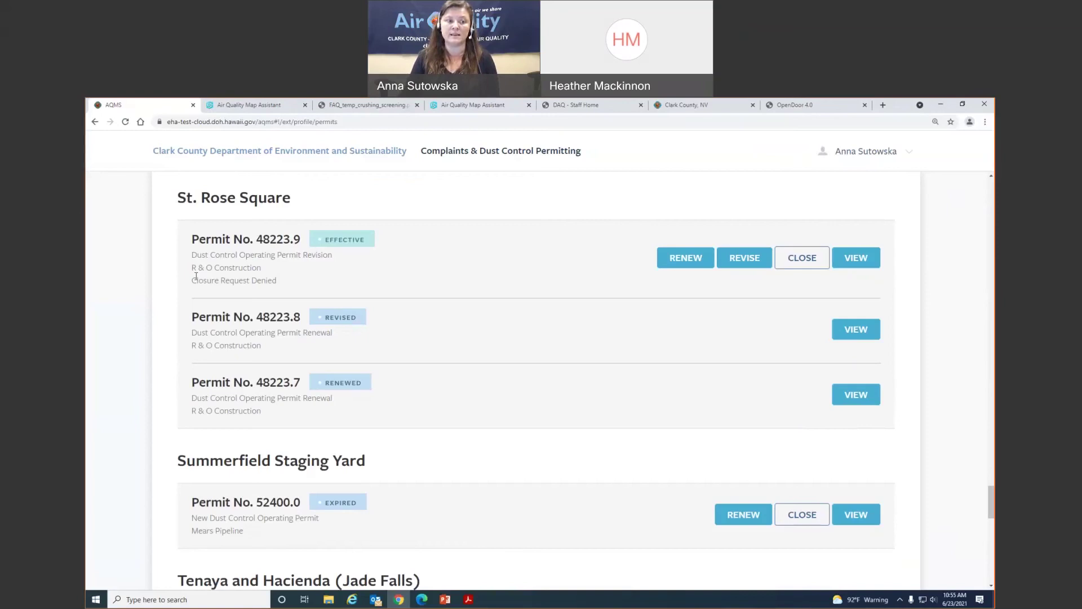
left_click_drag(195, 276, 277, 285)
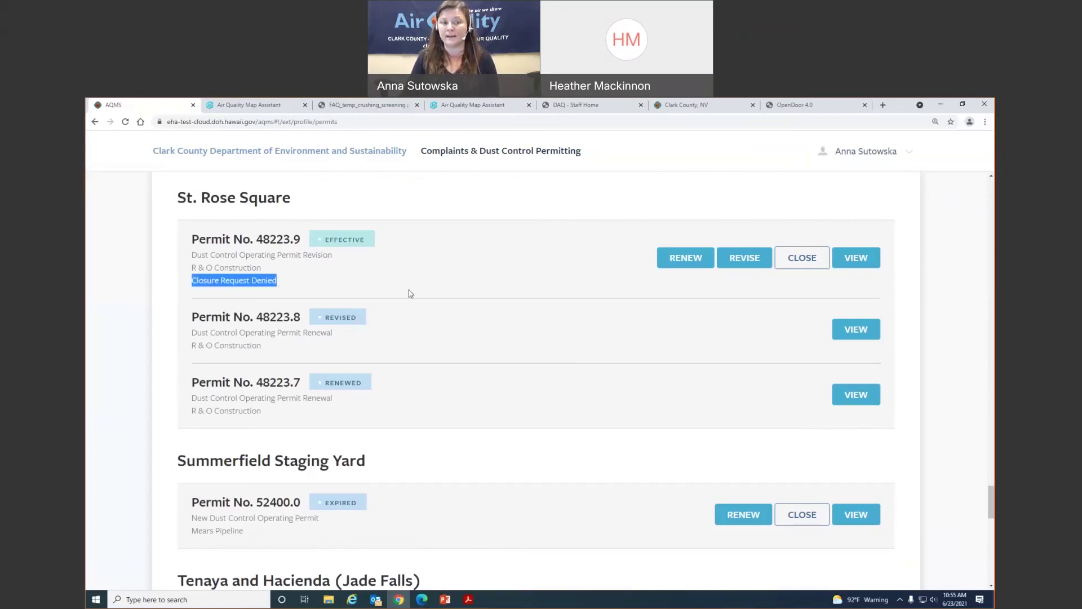
left_click(462, 295)
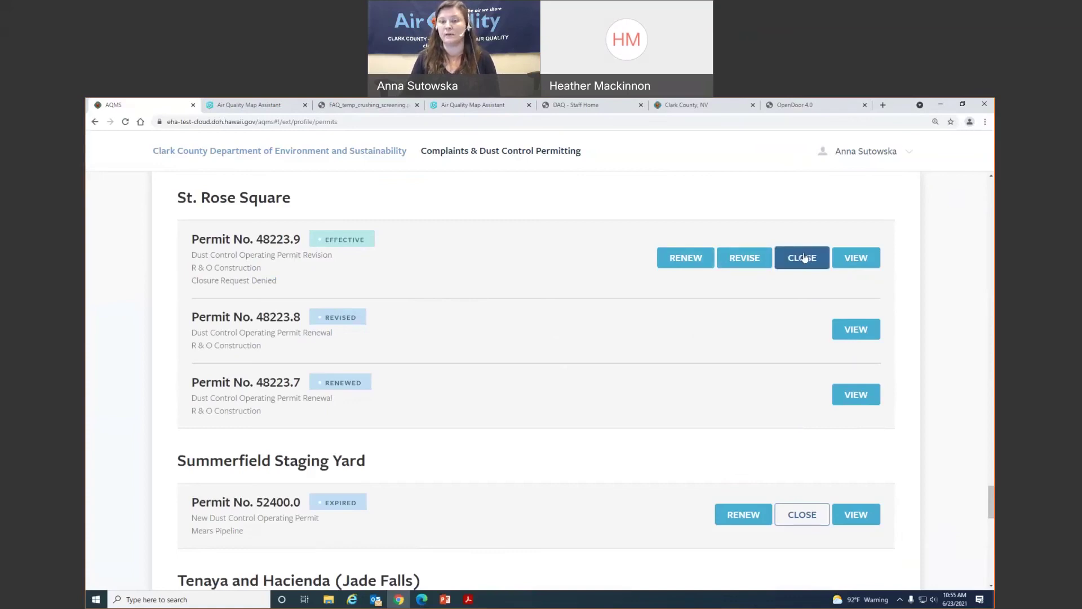
View permit 48223.9's details, read the Closure Notes, and return to the Permits list
left_click(854, 263)
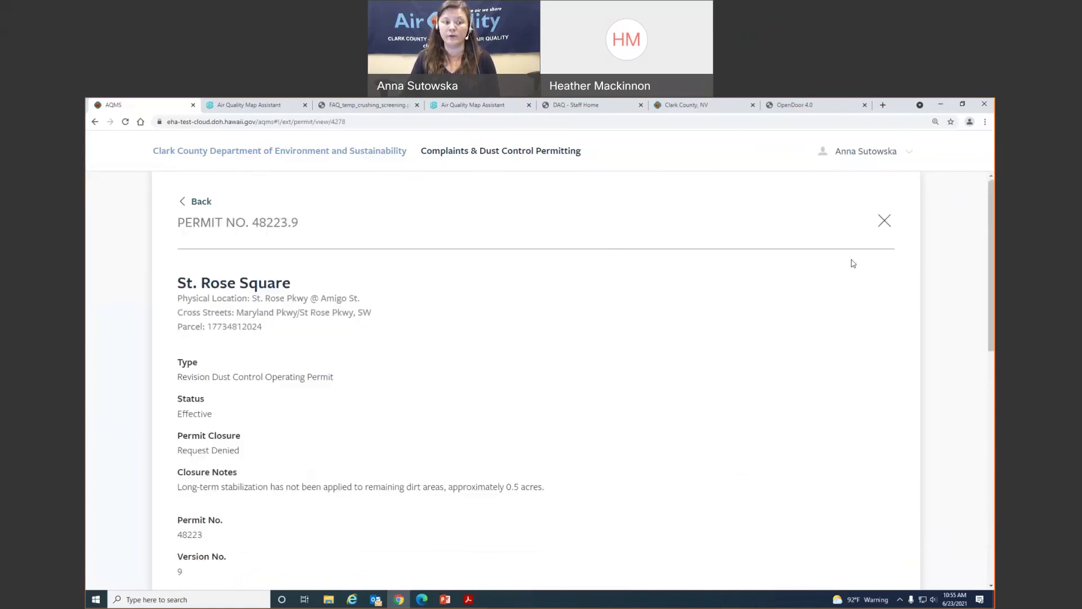
scroll(462, 401, "down", 3)
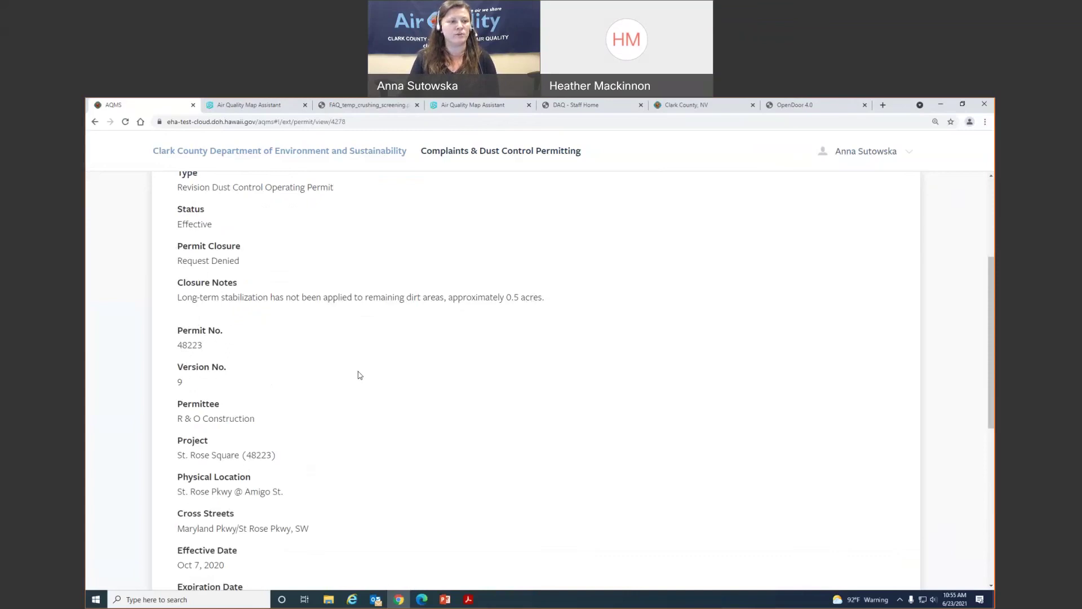
scroll(359, 375, "up", 3)
left_click(206, 202)
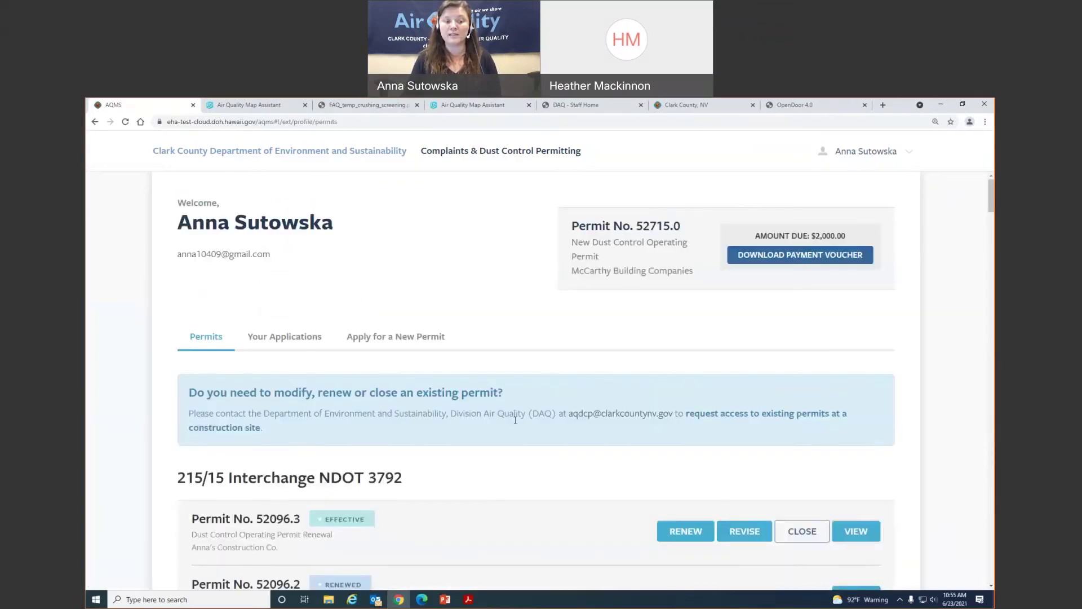
Reopen permit 48223.9's details, scroll through them, and go back to the Permits list
scroll(541, 423, "down", 15)
scroll(544, 420, "down", 12)
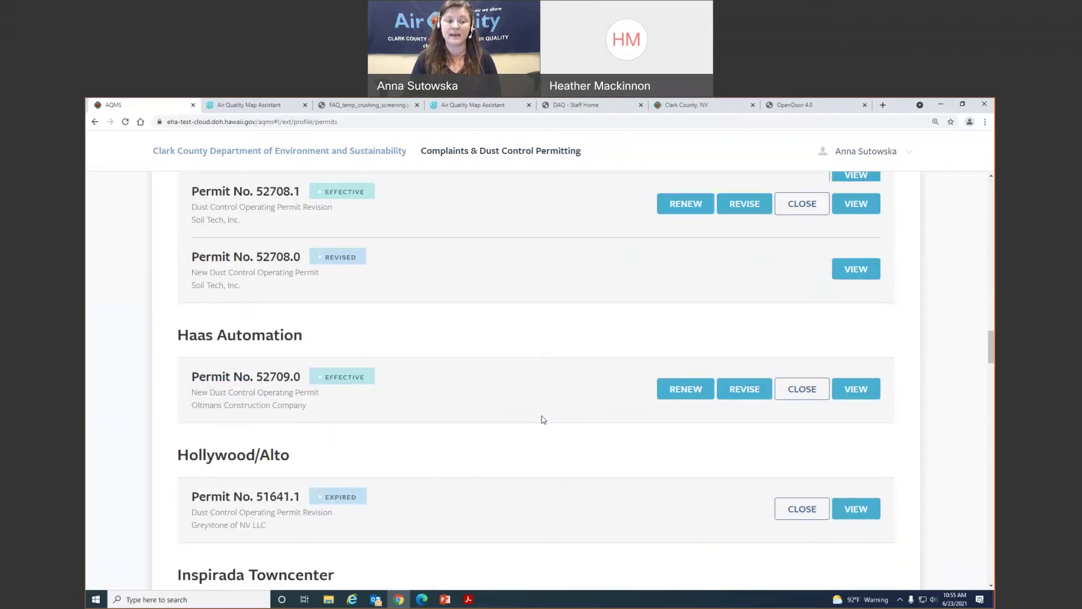
scroll(544, 420, "down", 10)
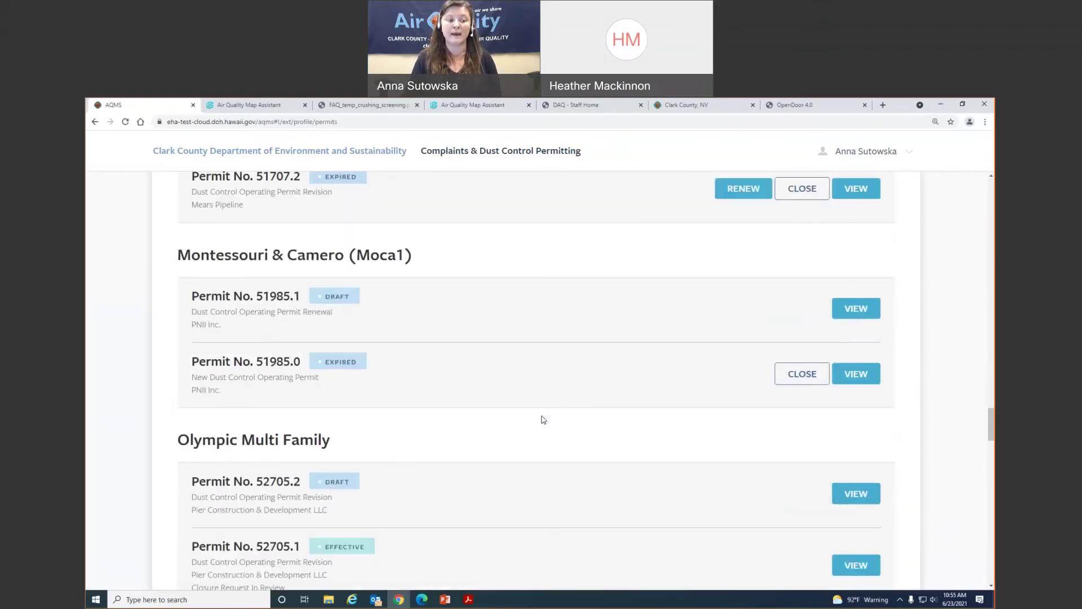
scroll(542, 419, "down", 4)
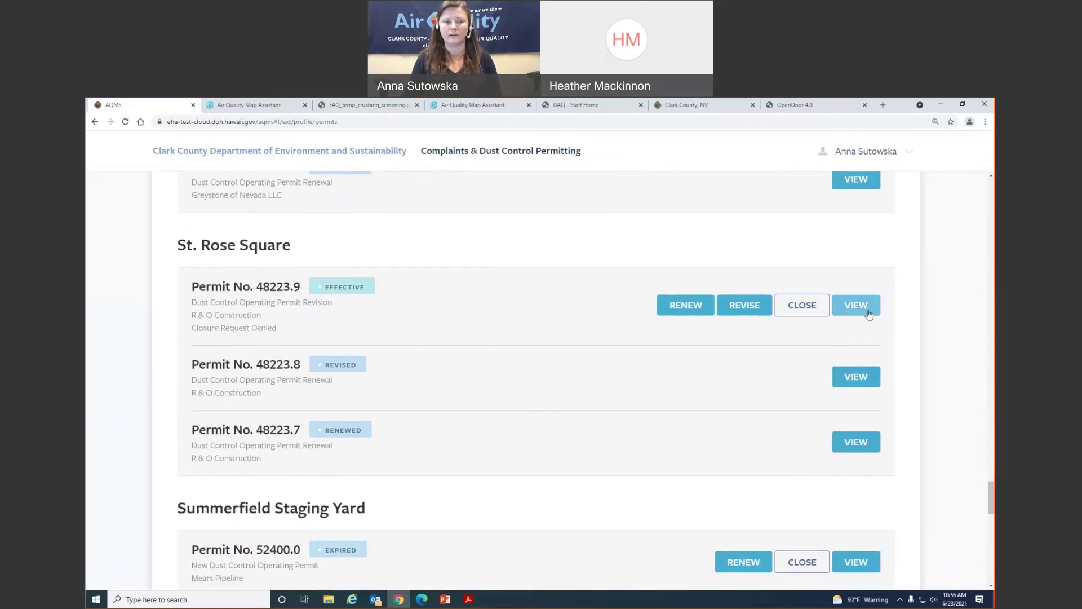
left_click(857, 308)
scroll(557, 447, "down", 4)
scroll(556, 447, "down", 3)
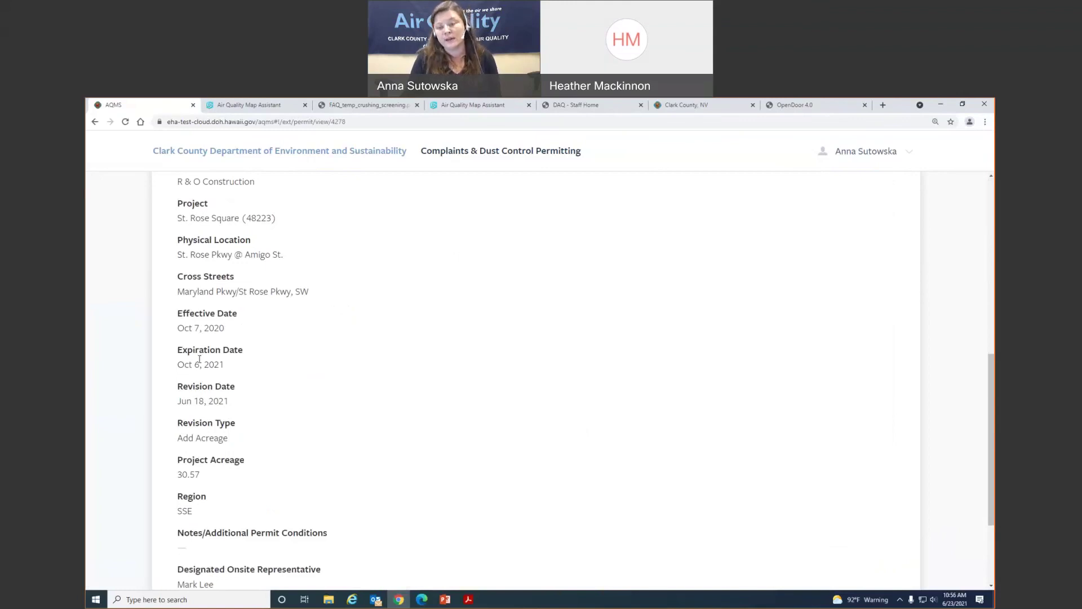
left_click_drag(990, 377, 988, 201)
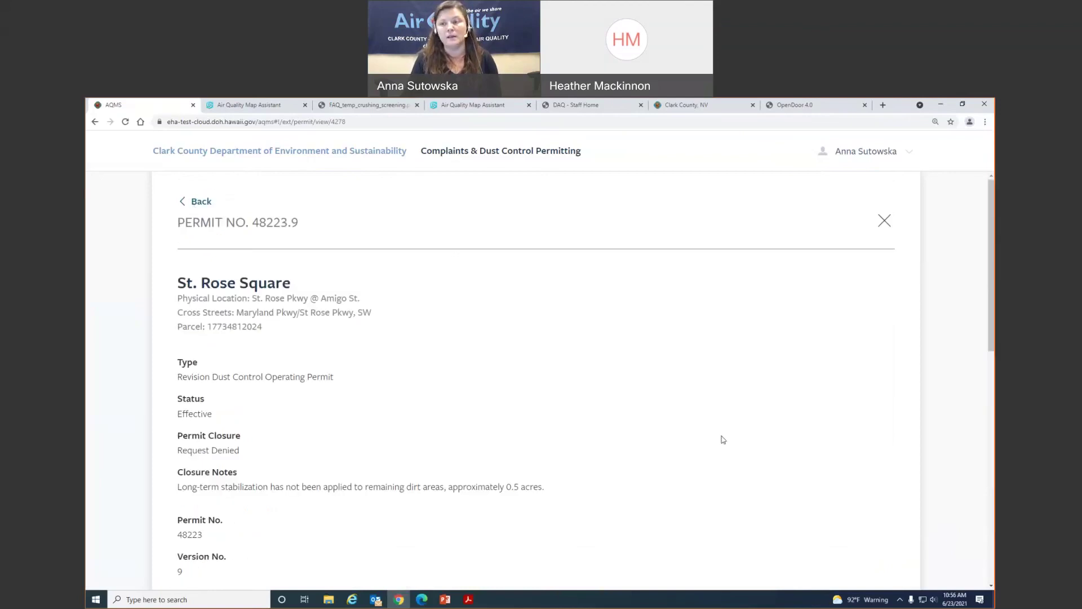
left_click(884, 220)
Scroll the Permits list back down to St. Rose Square
left_click_drag(991, 198, 979, 446)
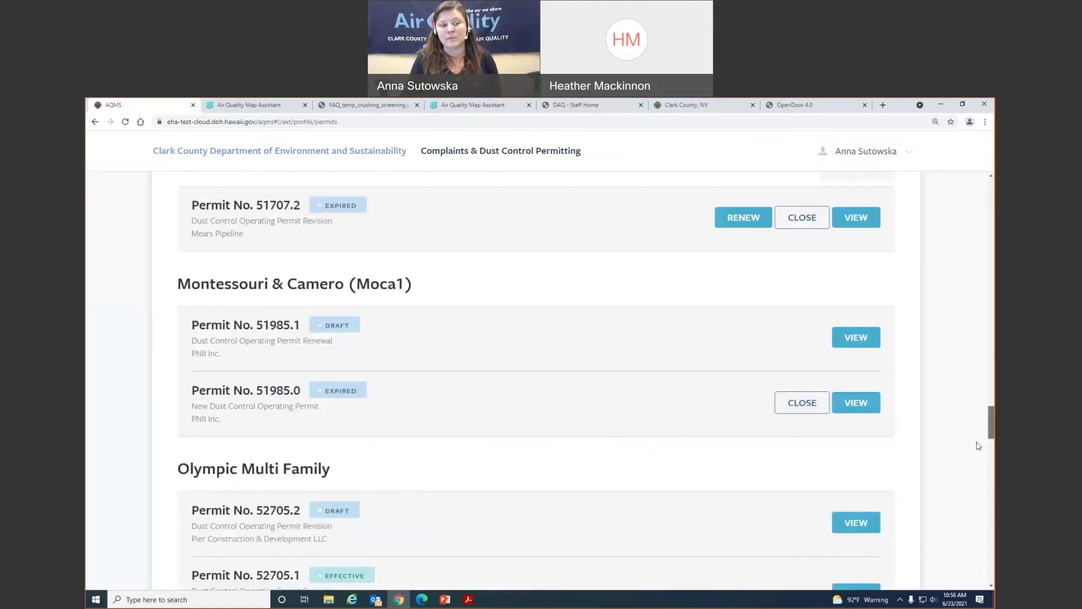
scroll(982, 475, "down", 5)
scroll(604, 403, "down", 5)
scroll(608, 405, "down", 3)
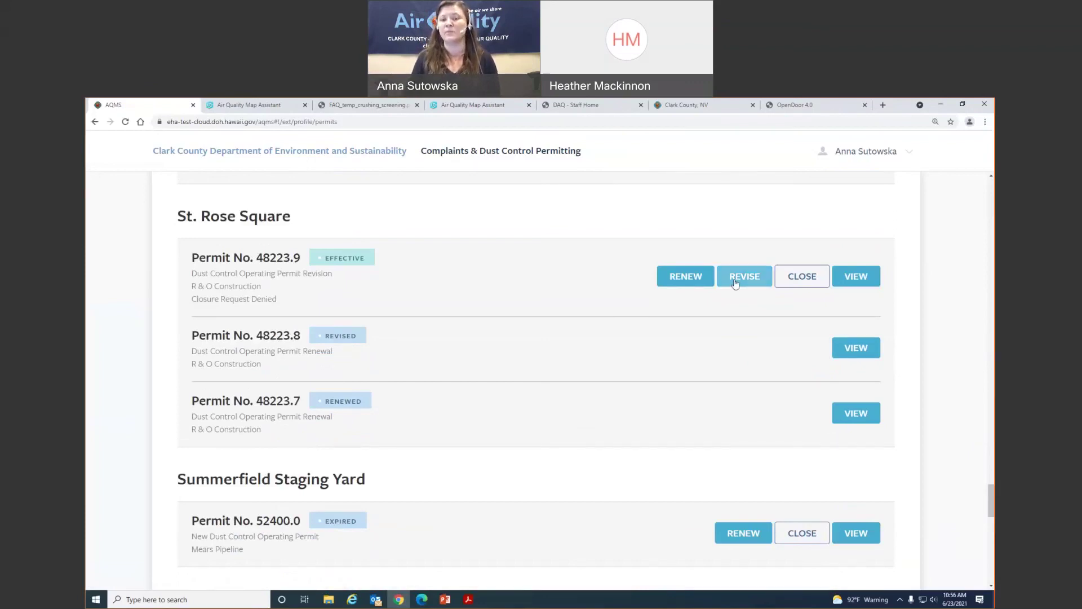
Start permit 48223.9's closure form: No to all areas built out, Yes to remaining areas stabilized
left_click(807, 277)
scroll(459, 408, "down", 3)
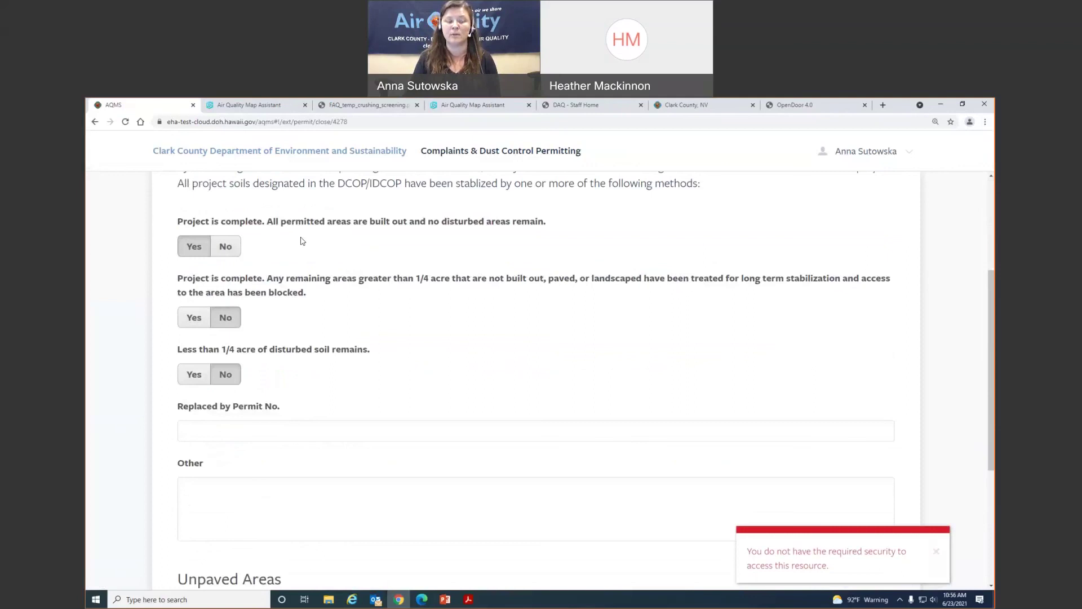
left_click(225, 246)
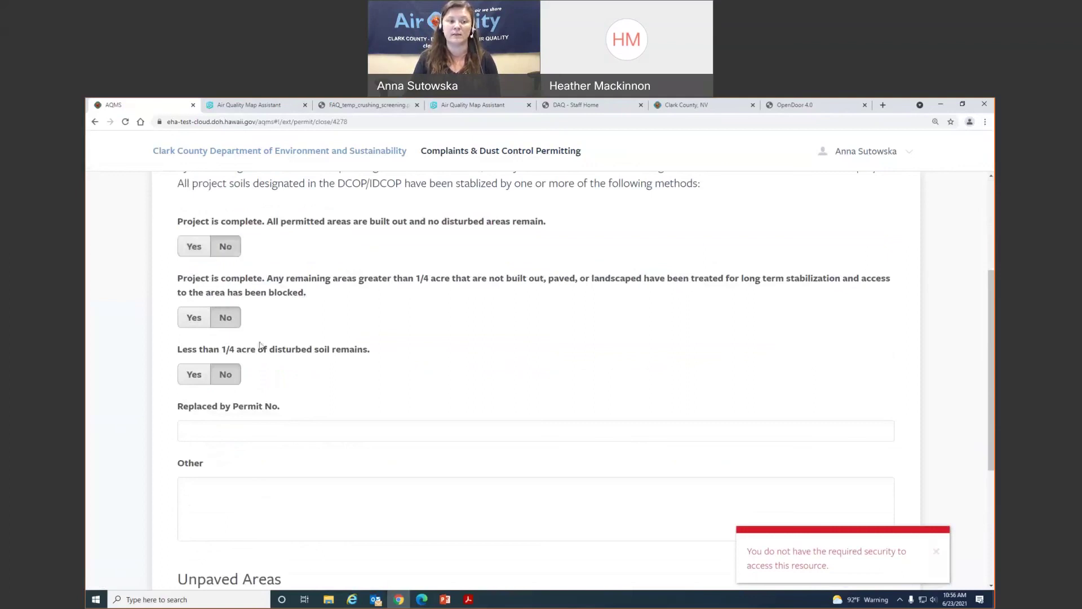
left_click(196, 317)
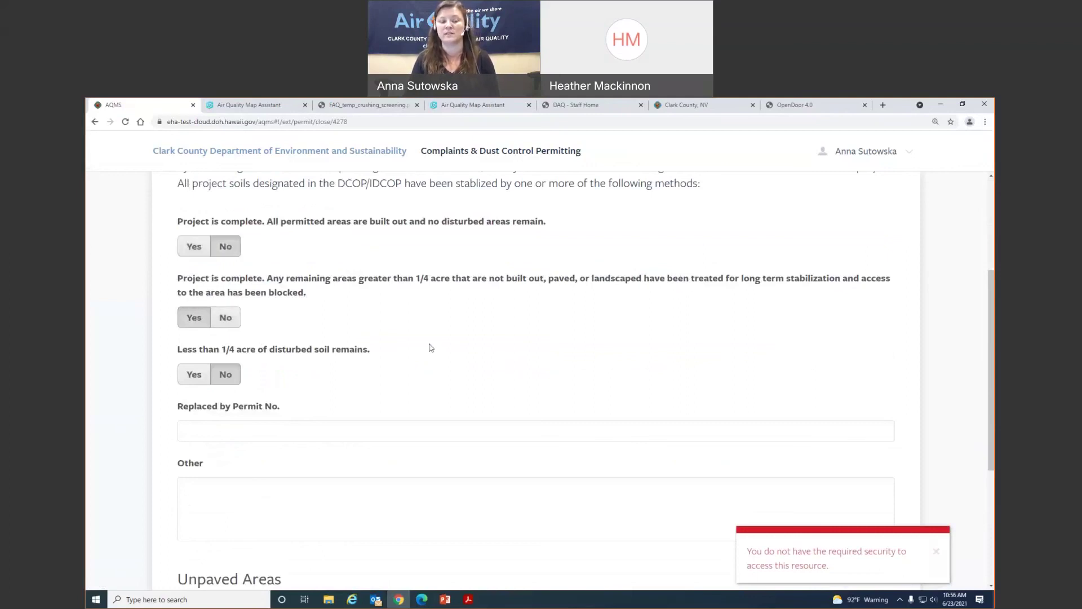
scroll(431, 347, "down", 3)
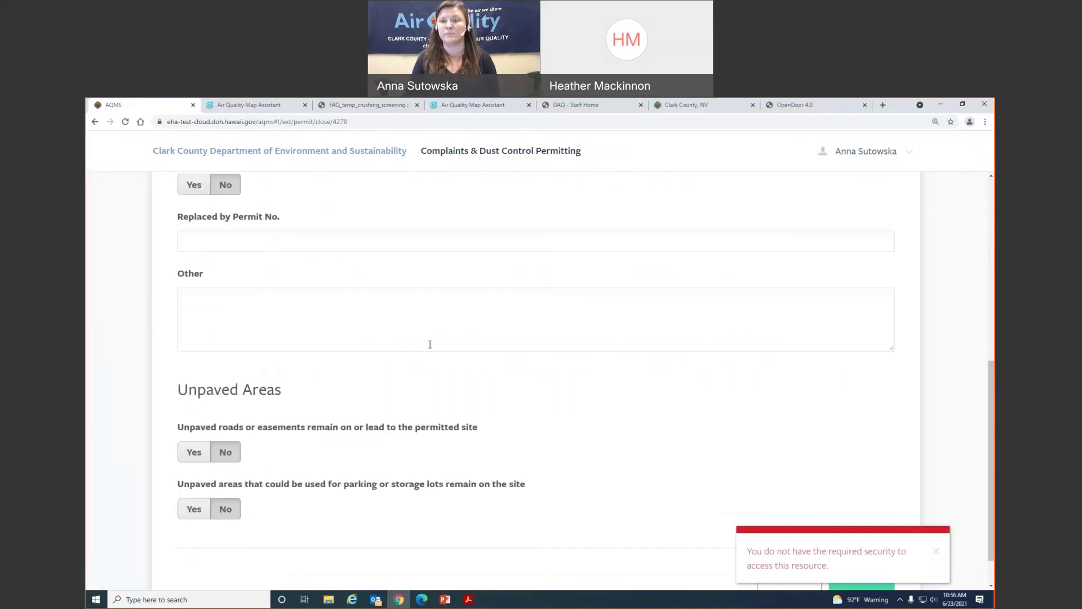